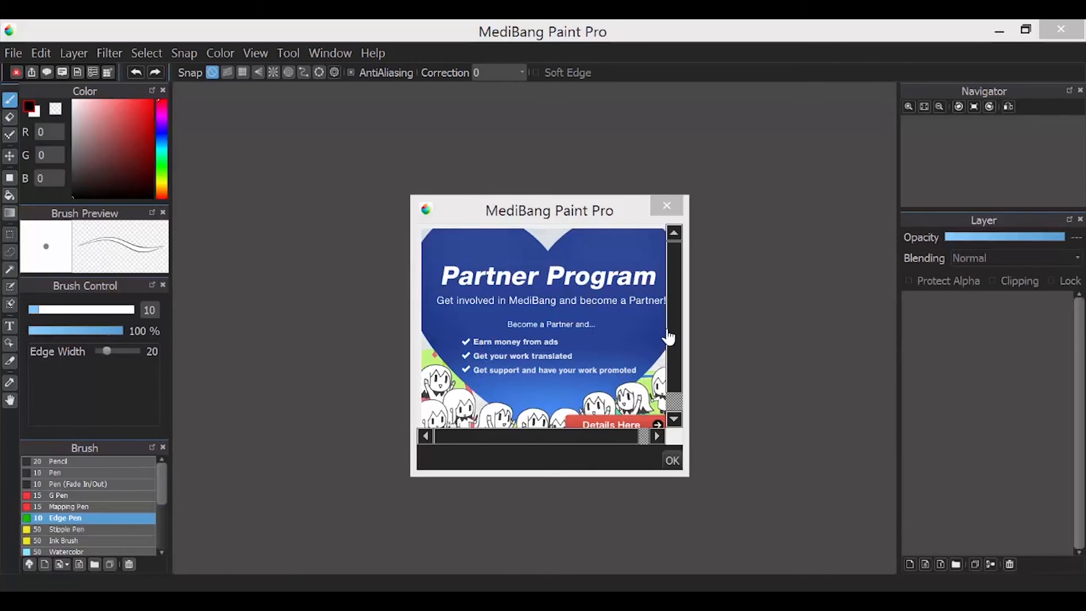
Scroll through the Partner Program notice and dismiss it with OK
drag(675, 349, 674, 385)
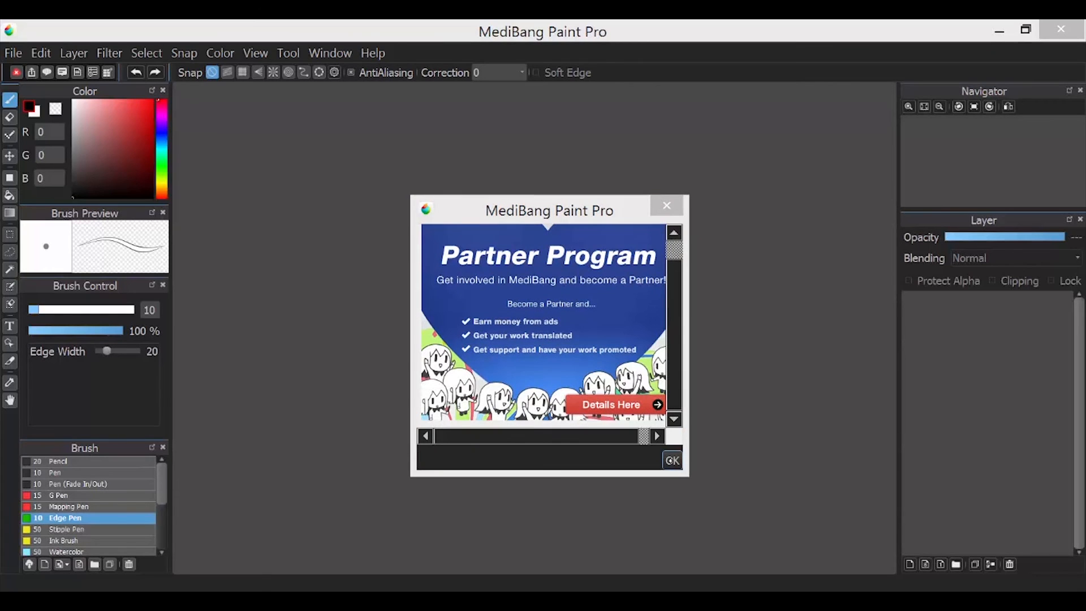
click(672, 460)
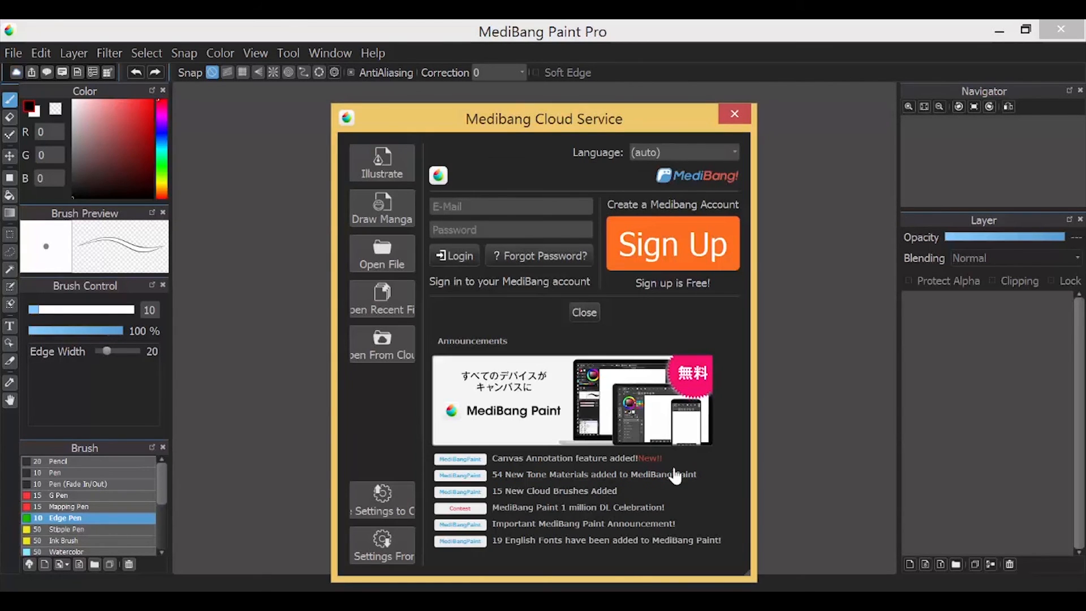
Dock the Brush Control panel above Brush Preview and close the Medibang Cloud Service window
drag(128, 280, 85, 215)
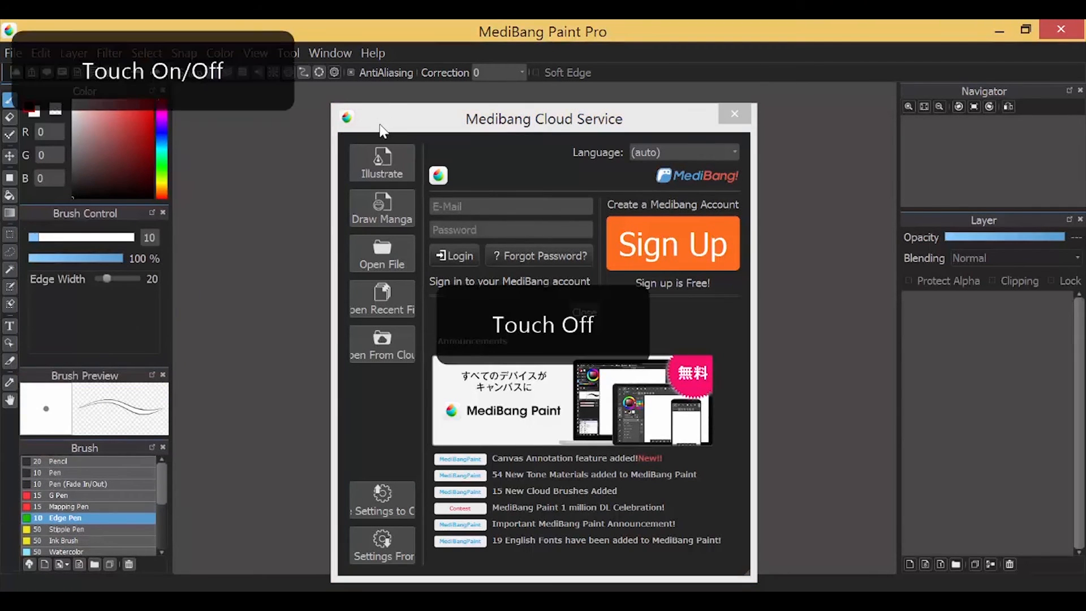
drag(465, 118, 466, 107)
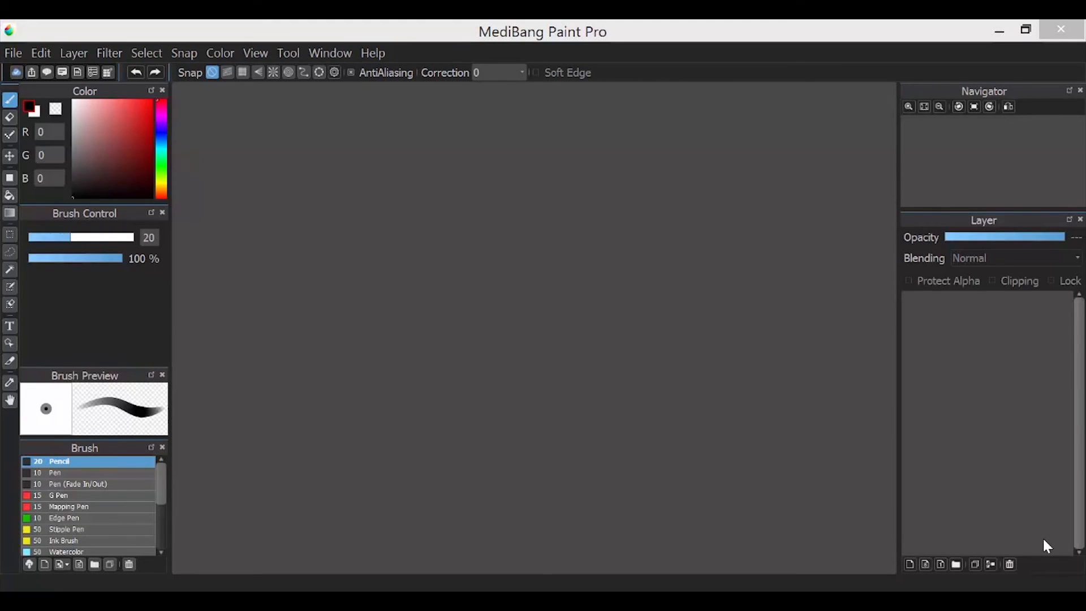
click(12, 53)
click(37, 75)
Confirm the new 1600 × 1200 canvas and open the Material library, undoing a test scribble
click(589, 517)
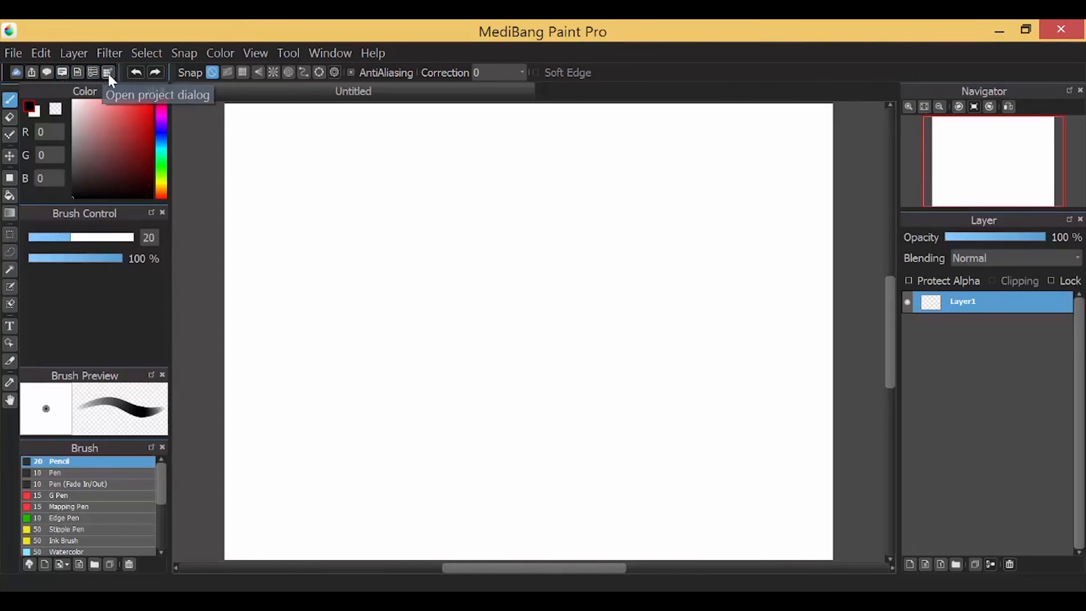
click(61, 73)
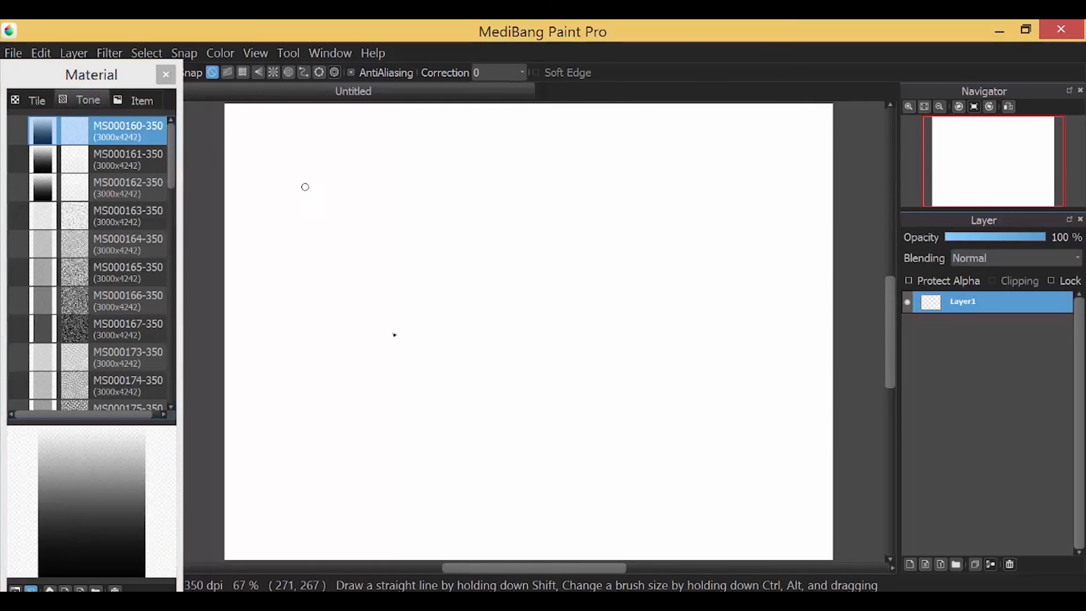
drag(305, 187, 377, 346)
key(ctrl+z)
Browse the Item materials, dismiss the cloud network error, and close the Material panel
click(122, 100)
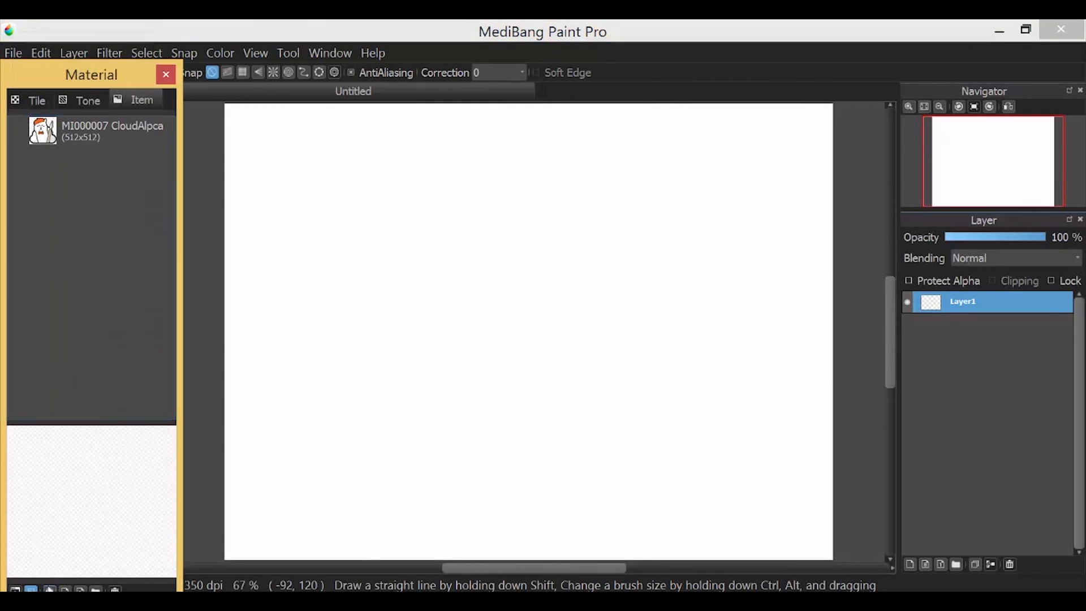
click(624, 330)
click(1057, 70)
click(164, 74)
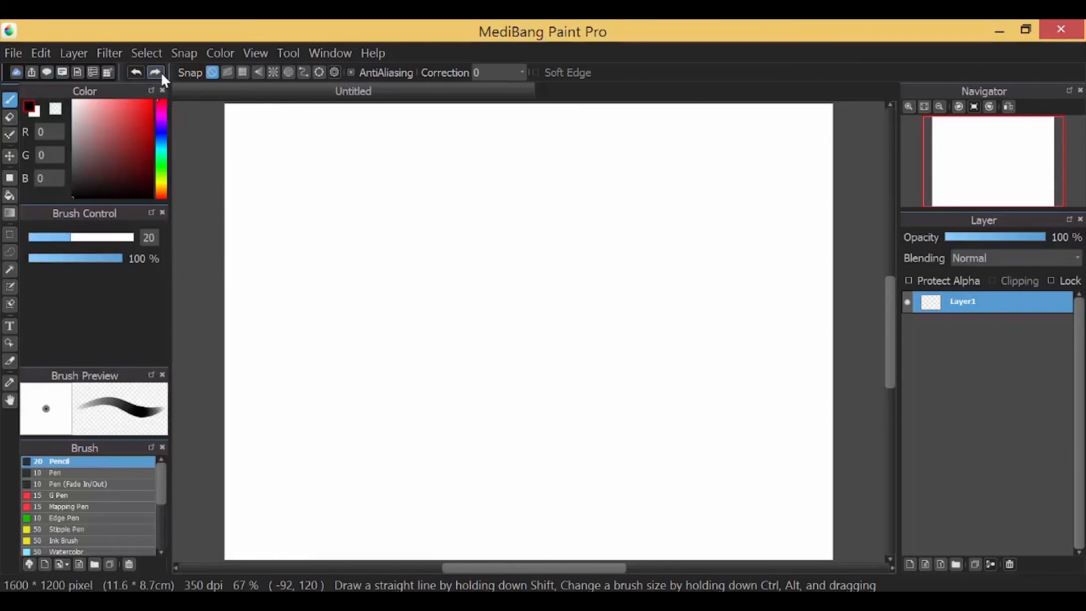
Test parallel-line snapping with diagonal pencil strokes, then undo them
click(228, 73)
drag(257, 164, 368, 275)
drag(247, 184, 445, 380)
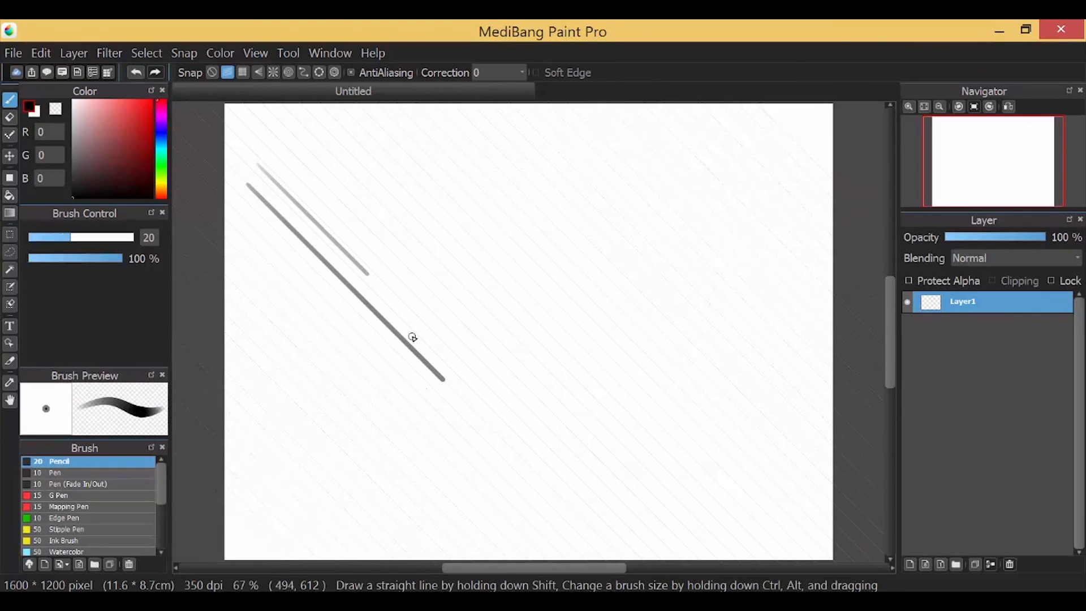
drag(326, 133, 526, 332)
drag(331, 163, 526, 355)
drag(335, 180, 538, 382)
mouse_move(365, 155)
mouse_down()
mouse_move(517, 306)
mouse_move(537, 309)
mouse_up()
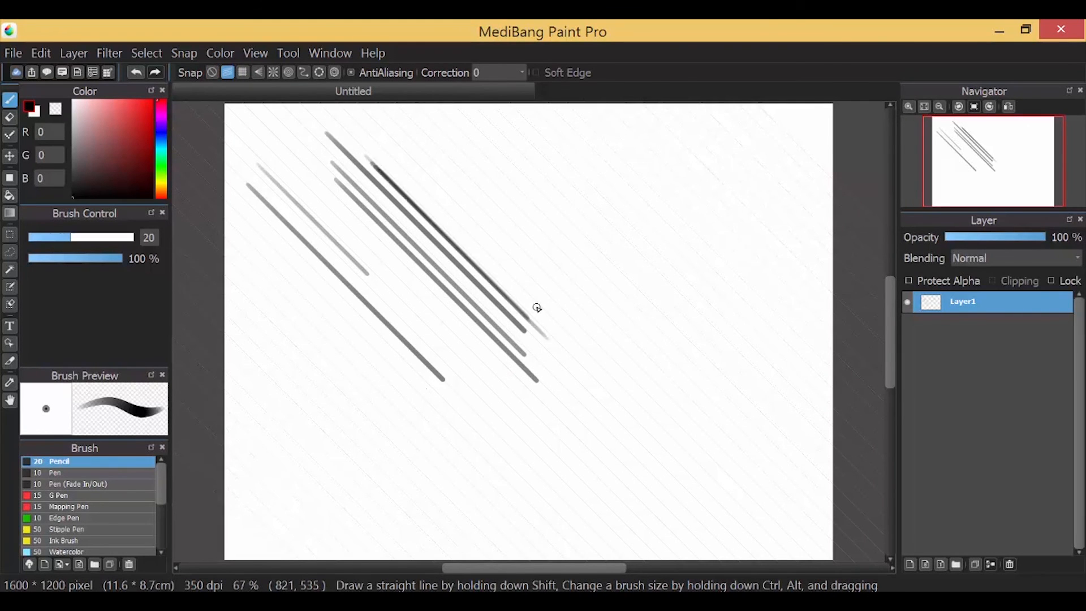
key(ctrl+z)
key(ctrl+z)
key(ctrl+z)
key(ctrl+z)
key(ctrl+z)
key(ctrl+z)
key(ctrl+z)
Select G Pen, draw thin parallel diagonal strokes, and undo them all
click(59, 495)
drag(325, 213, 415, 303)
drag(330, 215, 460, 348)
drag(336, 203, 411, 273)
drag(357, 221, 470, 335)
drag(356, 211, 499, 337)
drag(384, 204, 503, 324)
drag(403, 207, 523, 330)
key(ctrl+z)
key(ctrl+z)
key(ctrl+z)
key(ctrl+z)
key(ctrl+z)
key(ctrl+z)
key(ctrl+z)
key(ctrl+z)
key(ctrl+z)
Test crisscross grid snapping with vertical and horizontal lines, then undo them
click(243, 72)
drag(360, 211, 360, 382)
drag(355, 218, 407, 218)
drag(396, 209, 396, 406)
key(ctrl+z)
key(ctrl+z)
key(ctrl+z)
key(ctrl+z)
key(ctrl+z)
Set vanishing-point guides at the lower right, then toggle between vanishing-point, radial and no snapping
click(258, 73)
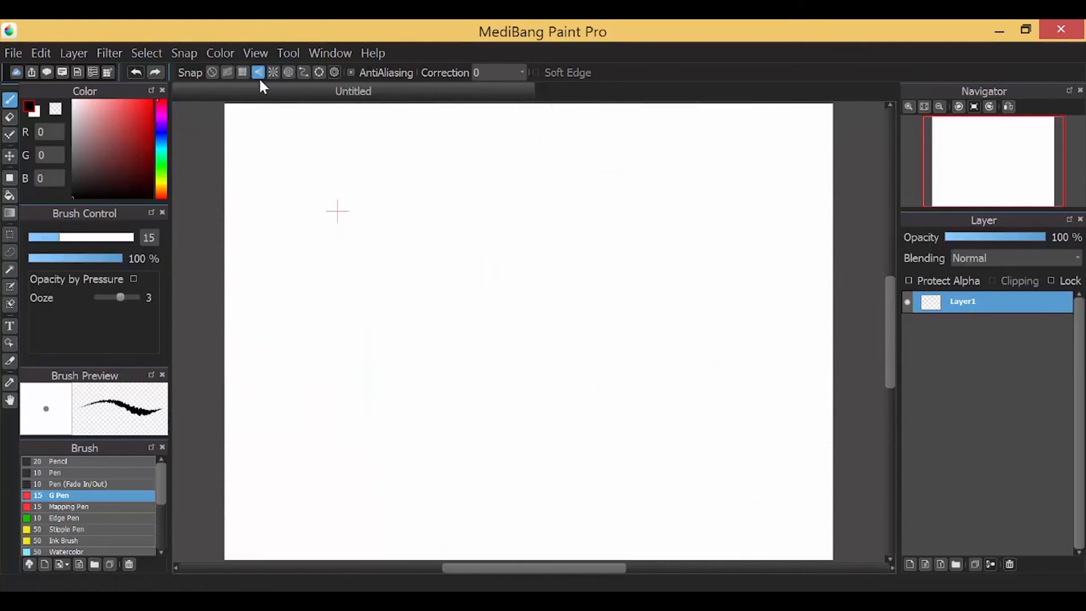
click(851, 546)
click(266, 113)
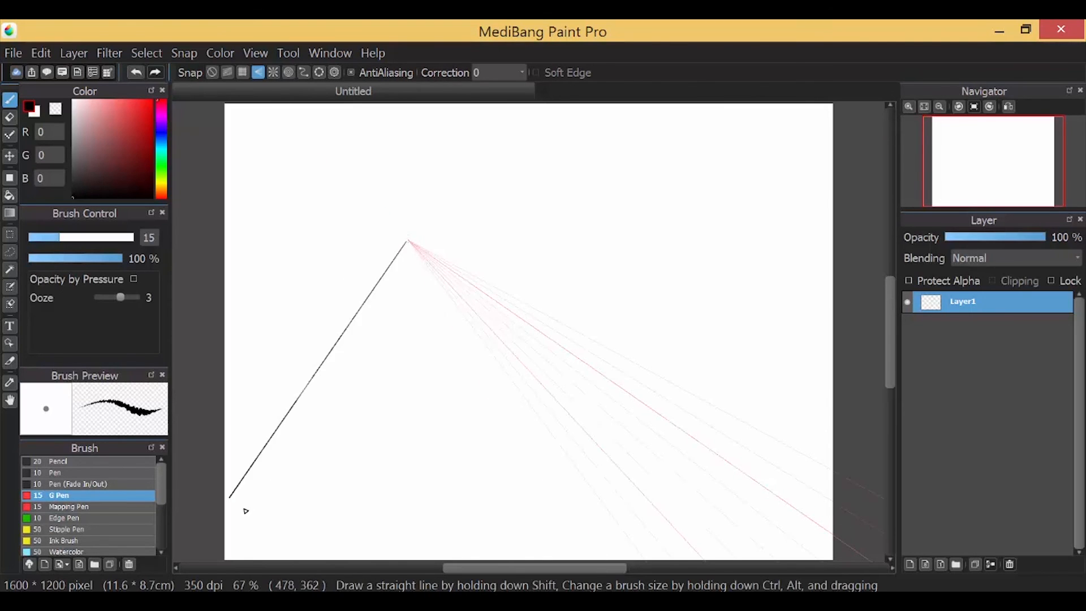
click(273, 72)
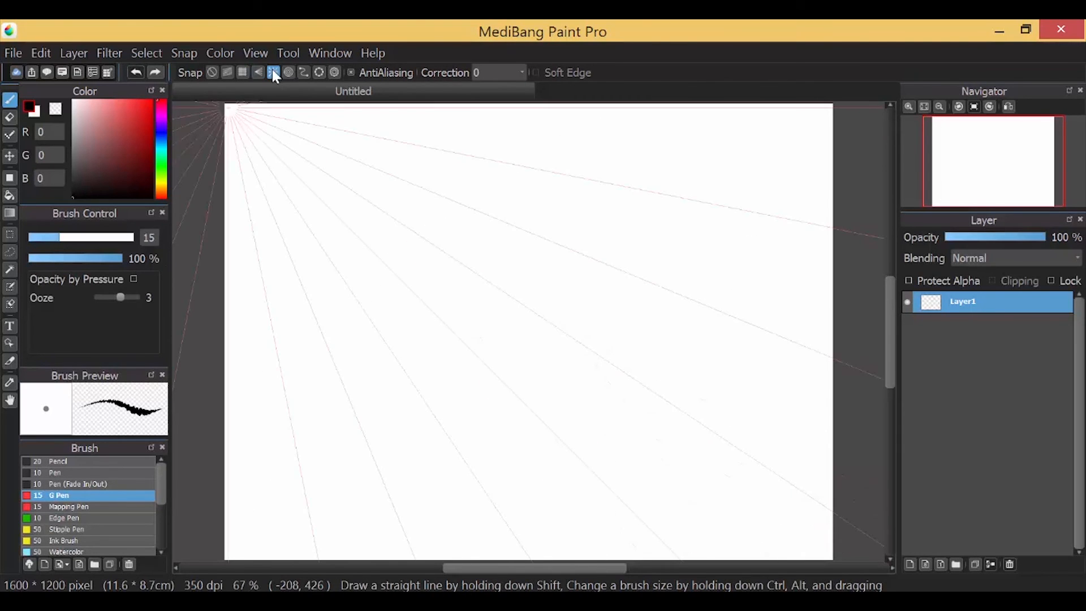
click(258, 72)
click(273, 73)
click(335, 72)
click(228, 108)
Draw three strokes along radial guides, undo them, and turn snapping off
drag(316, 195, 570, 444)
drag(306, 202, 551, 494)
drag(328, 191, 554, 377)
key(ctrl+z)
key(ctrl+z)
key(ctrl+z)
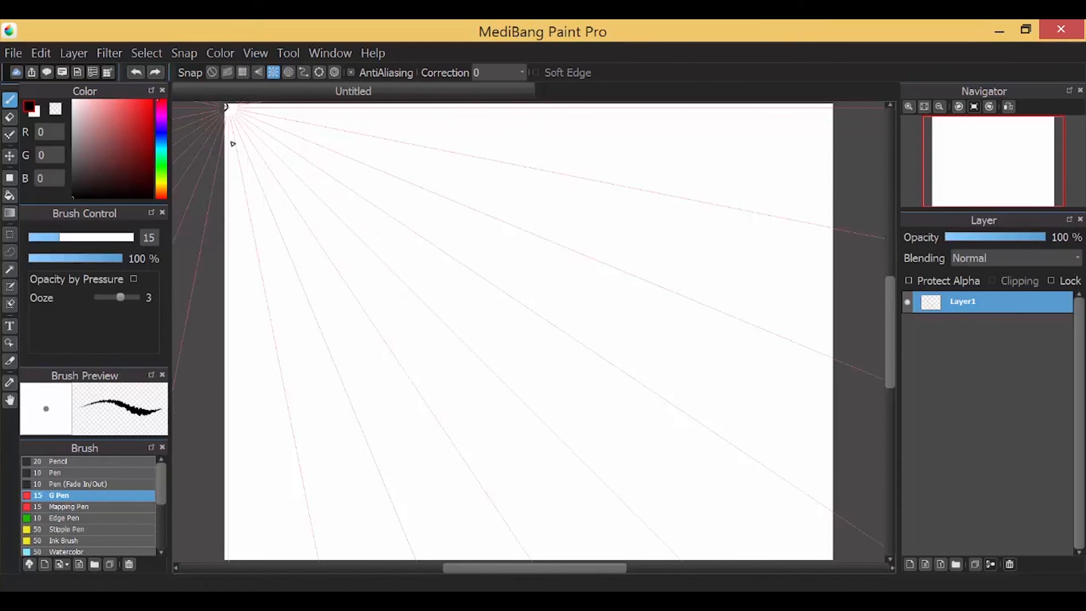
click(212, 73)
Try the Eraser and Move tools, return to the brush, and re-enable radial snapping
click(9, 117)
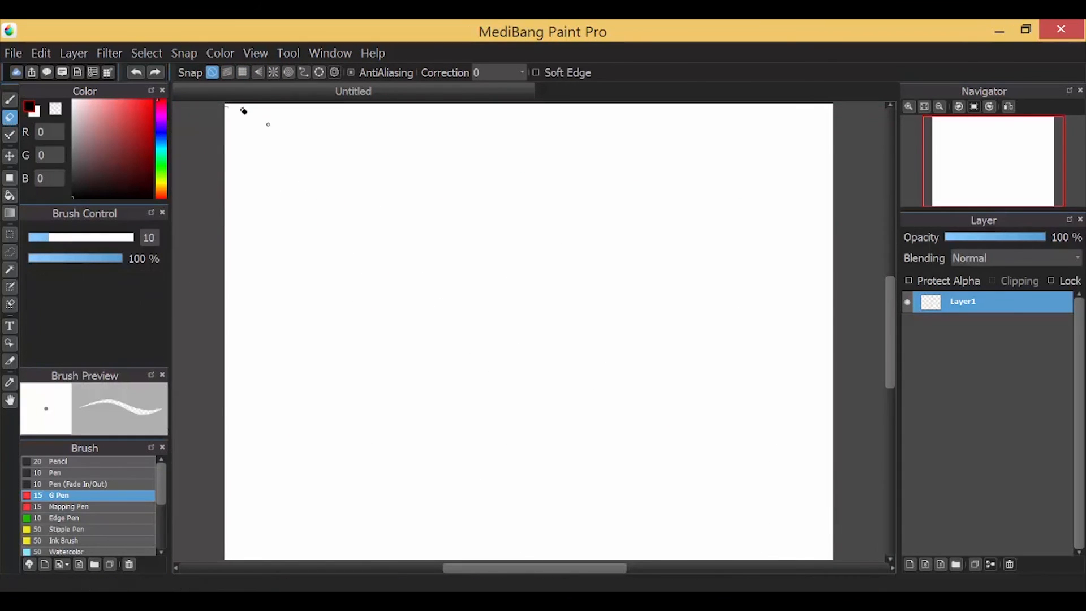
click(10, 99)
click(273, 72)
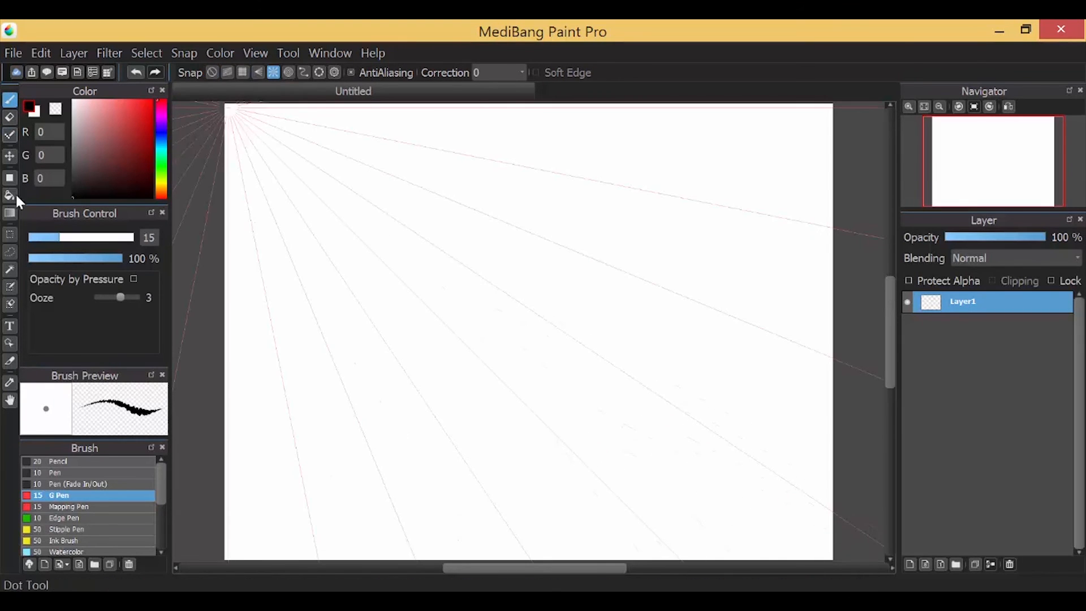
click(10, 156)
click(9, 99)
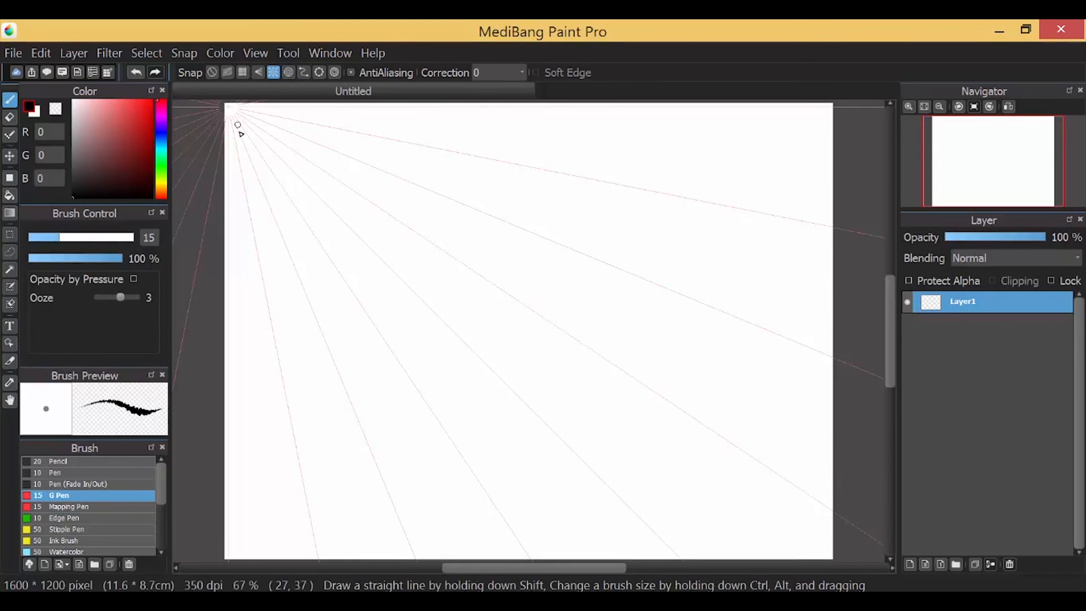
Draw arcs along concentric-circle guides, undo them, and turn snapping off
click(288, 73)
drag(390, 166, 293, 265)
drag(401, 142, 194, 323)
key(ctrl+z)
key(ctrl+z)
click(212, 73)
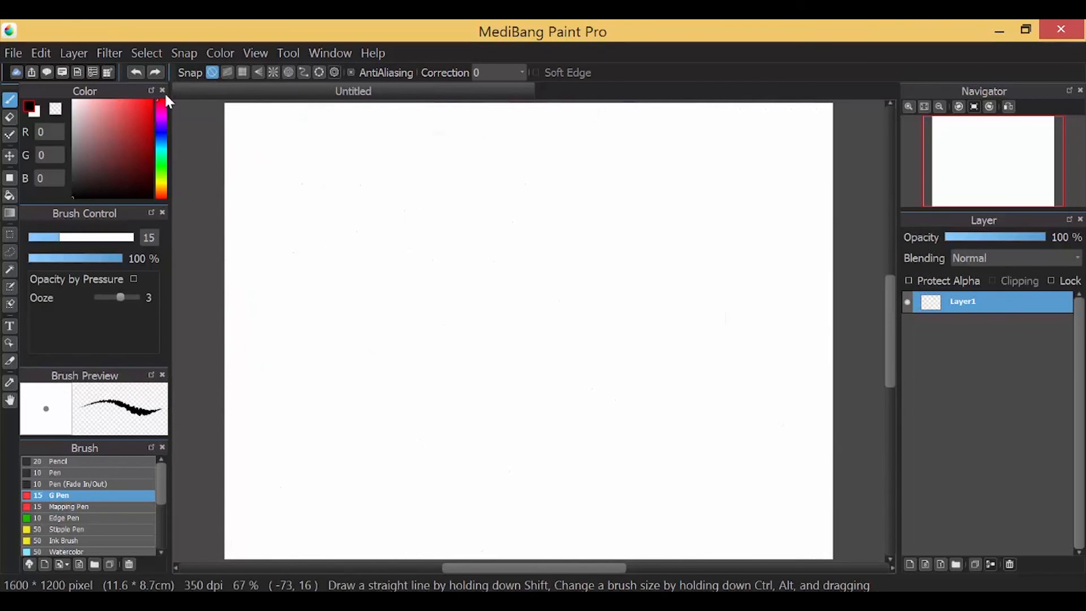
click(334, 72)
Switch to ellipse snapping and define a circular ellipse guide on the canvas
click(315, 72)
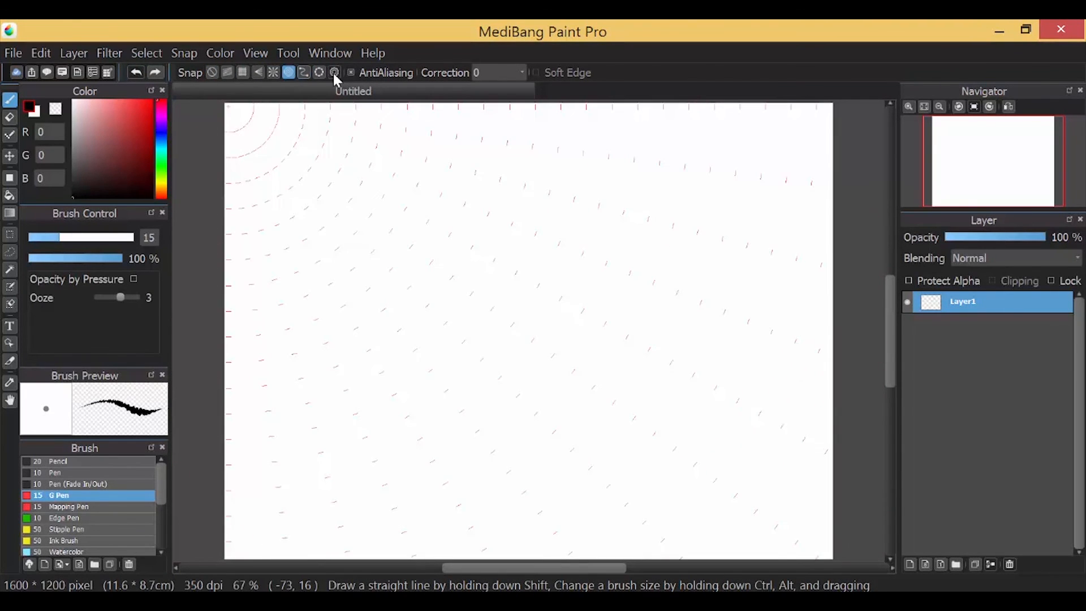
click(319, 72)
drag(490, 260, 394, 355)
Switch to curve snapping and place several curve guide points on the canvas
click(303, 72)
click(336, 157)
click(409, 185)
click(313, 253)
click(313, 256)
right_click(381, 340)
click(416, 313)
click(336, 157)
Cycle through concentric, radial and ellipse snaps, ending with radial snapping active
click(288, 72)
click(273, 72)
click(319, 72)
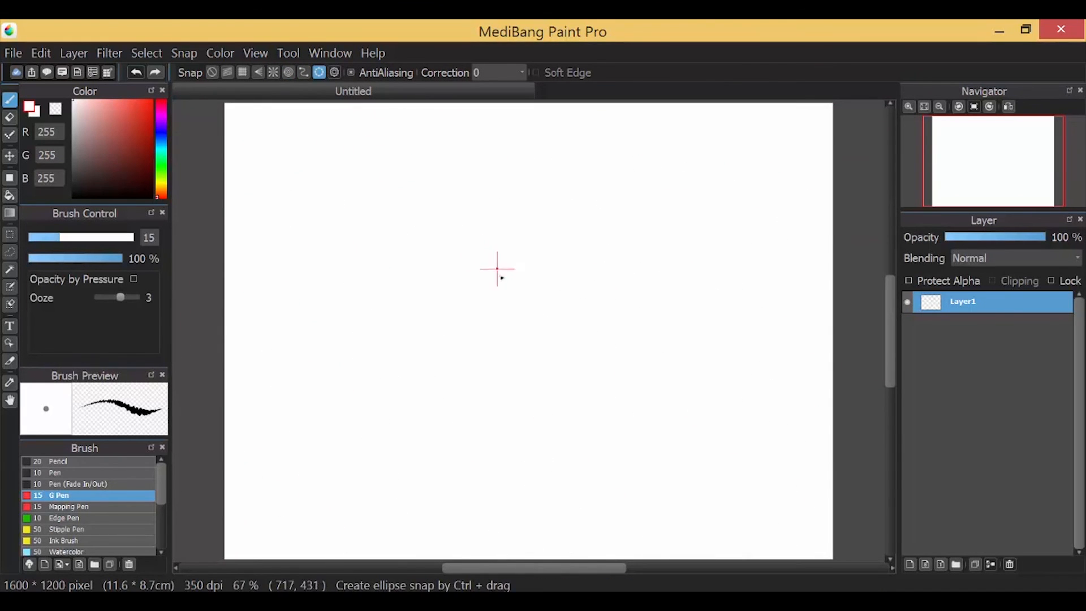
click(476, 292)
click(212, 72)
click(289, 72)
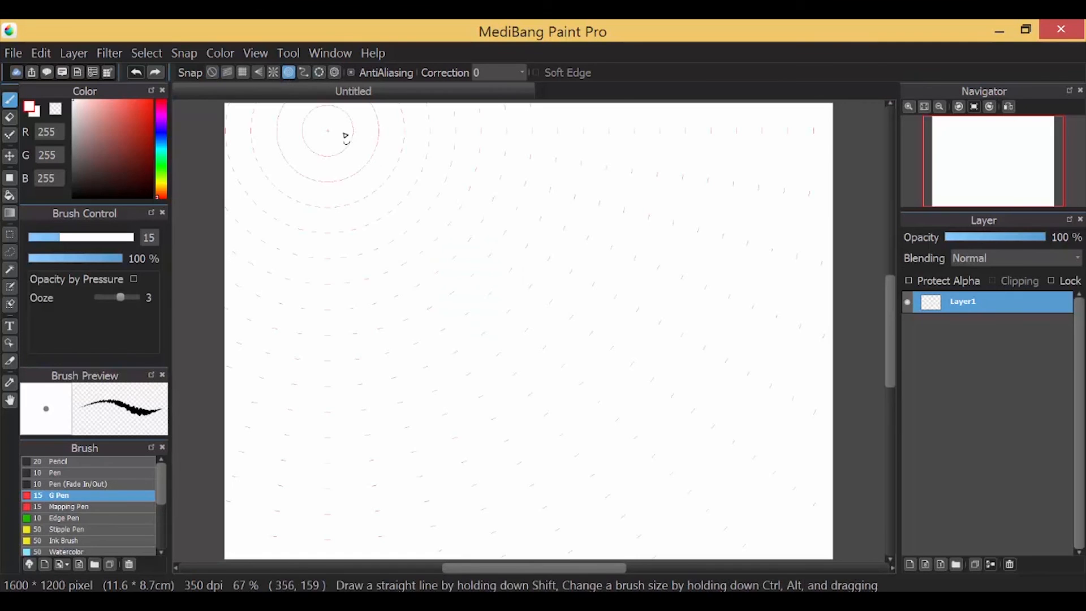
click(274, 72)
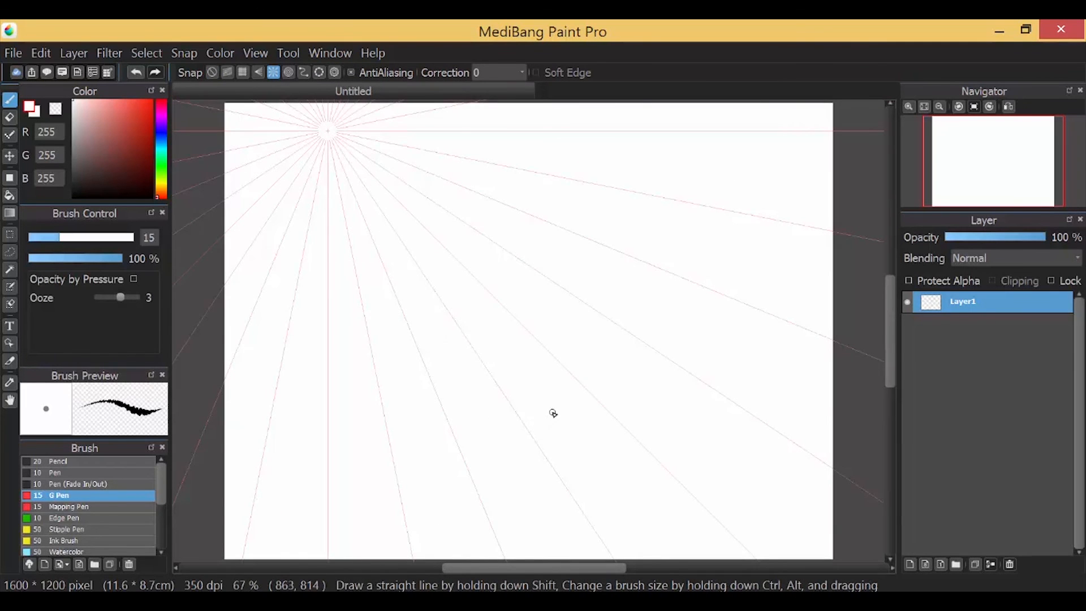
Pick black and draw four lines along the radial guides, undoing the last one
click(113, 198)
drag(339, 140, 625, 384)
drag(323, 138, 226, 286)
drag(322, 161, 268, 447)
drag(338, 189, 378, 455)
key(ctrl+z)
key(ctrl+z)
key(ctrl+z)
key(ctrl+z)
Duplicate Layer1, work on the lower copy, and draw a Pencil hatching sample labelled 'Pencil'
click(975, 564)
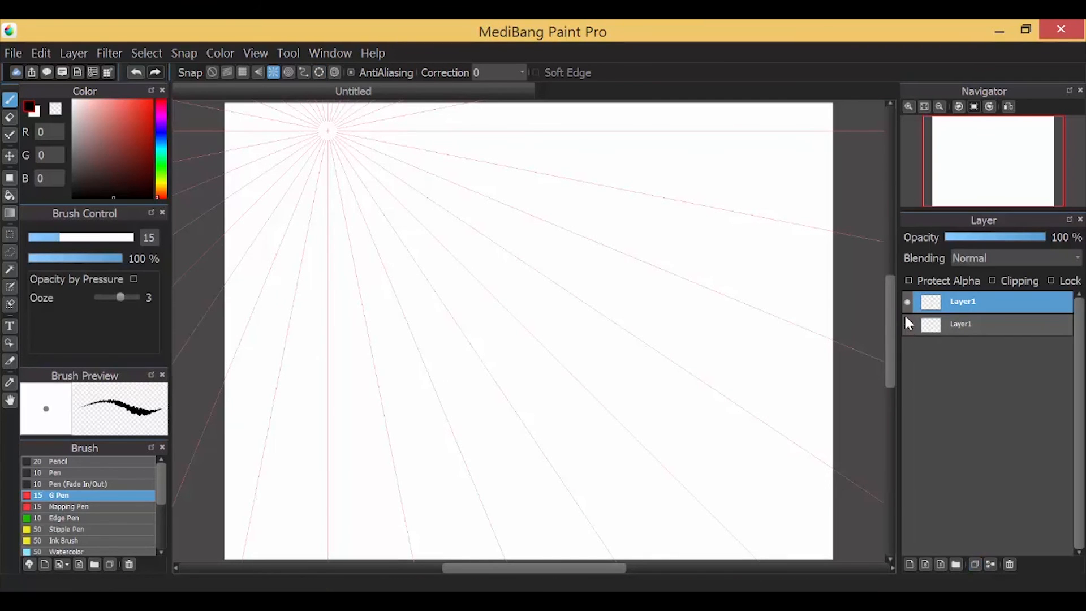
click(952, 322)
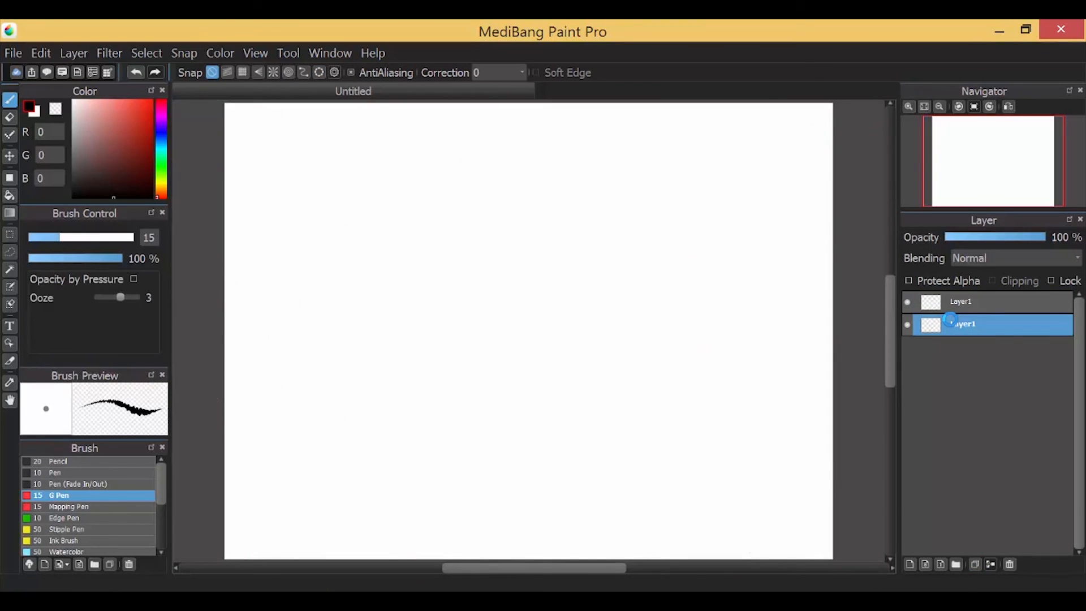
click(57, 461)
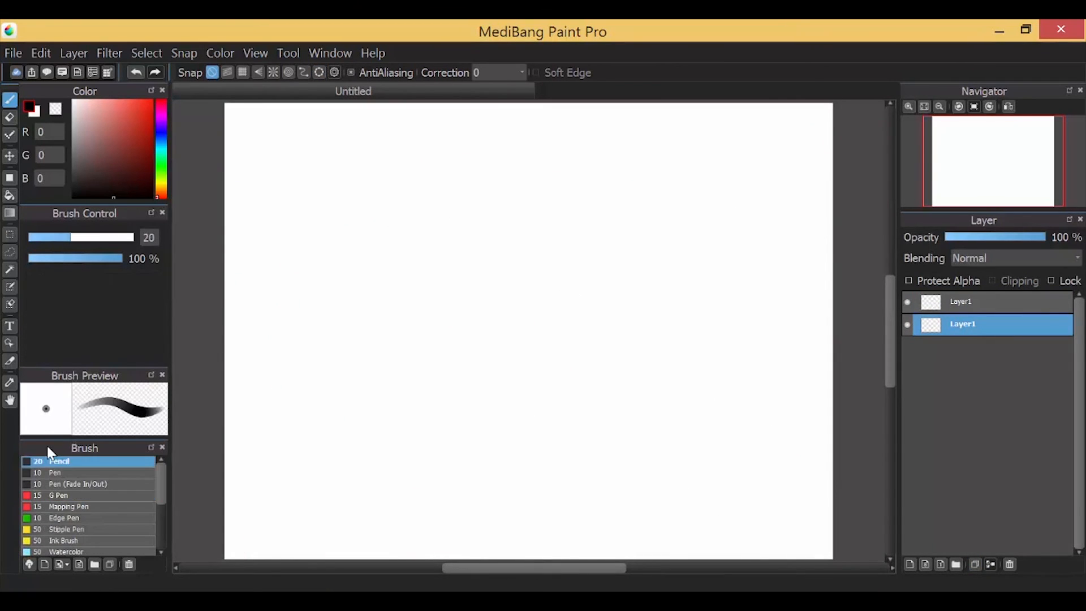
mouse_move(243, 124)
mouse_down()
mouse_move(259, 159)
mouse_move(279, 102)
mouse_move(239, 132)
mouse_move(247, 181)
mouse_move(242, 146)
mouse_move(263, 166)
mouse_move(255, 139)
mouse_move(275, 174)
mouse_up()
mouse_move(289, 134)
mouse_down()
mouse_move(292, 164)
mouse_move(332, 161)
mouse_up()
Draw a Pen brush hatching sample and label it 'Pen'
click(57, 472)
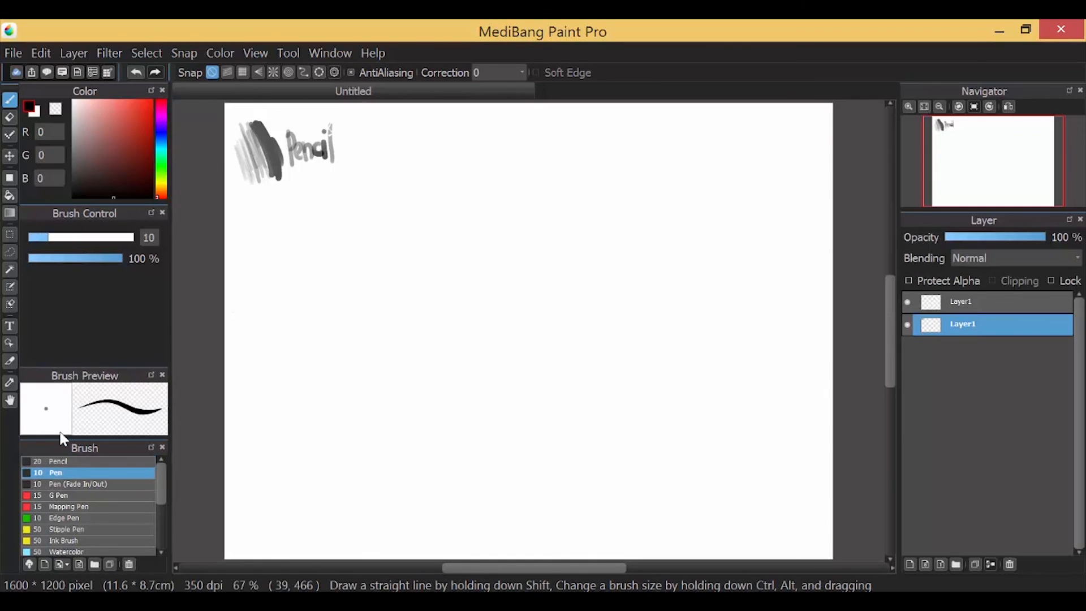
drag(253, 204, 262, 260)
mouse_move(268, 262)
mouse_down()
mouse_move(270, 205)
mouse_move(308, 229)
mouse_up()
drag(233, 227, 238, 264)
drag(226, 222, 248, 308)
Draw a Pen (Fade In/Out) hatching sample below the Pen sample
click(78, 484)
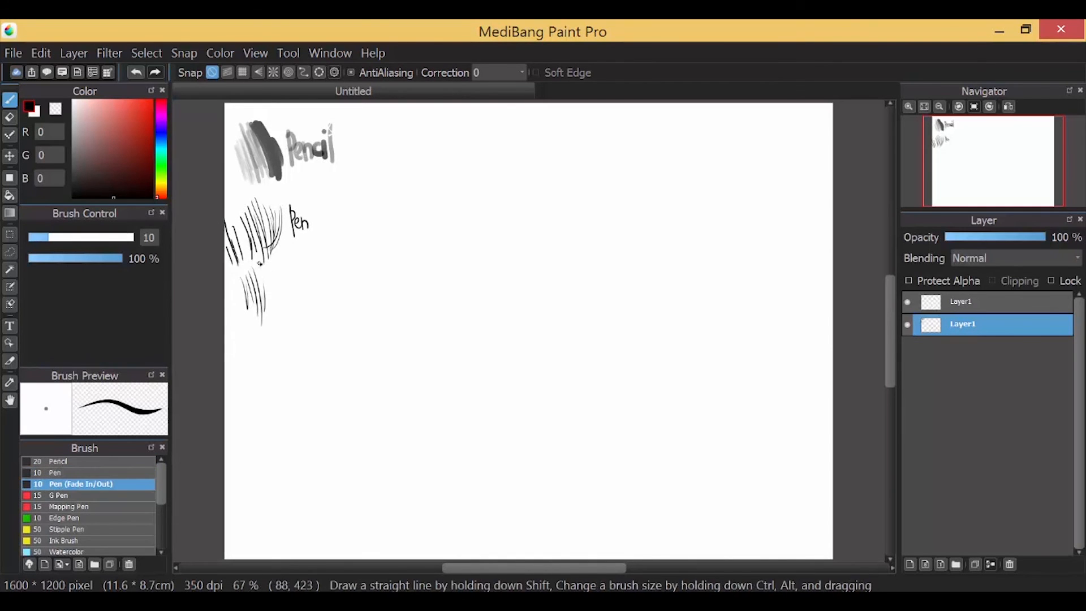
drag(262, 265, 268, 316)
drag(270, 271, 271, 323)
drag(276, 274, 281, 316)
drag(234, 279, 248, 320)
drag(238, 277, 247, 310)
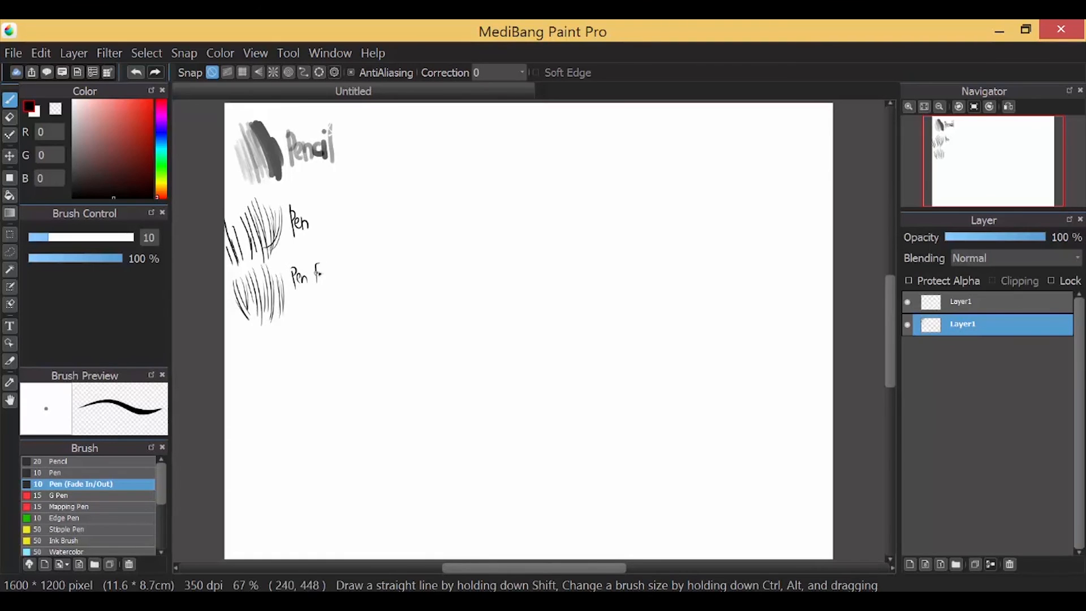
Draw a G Pen hatching sample below the Pen Fade sample
click(58, 495)
drag(236, 343, 261, 390)
drag(244, 340, 275, 392)
drag(261, 334, 278, 373)
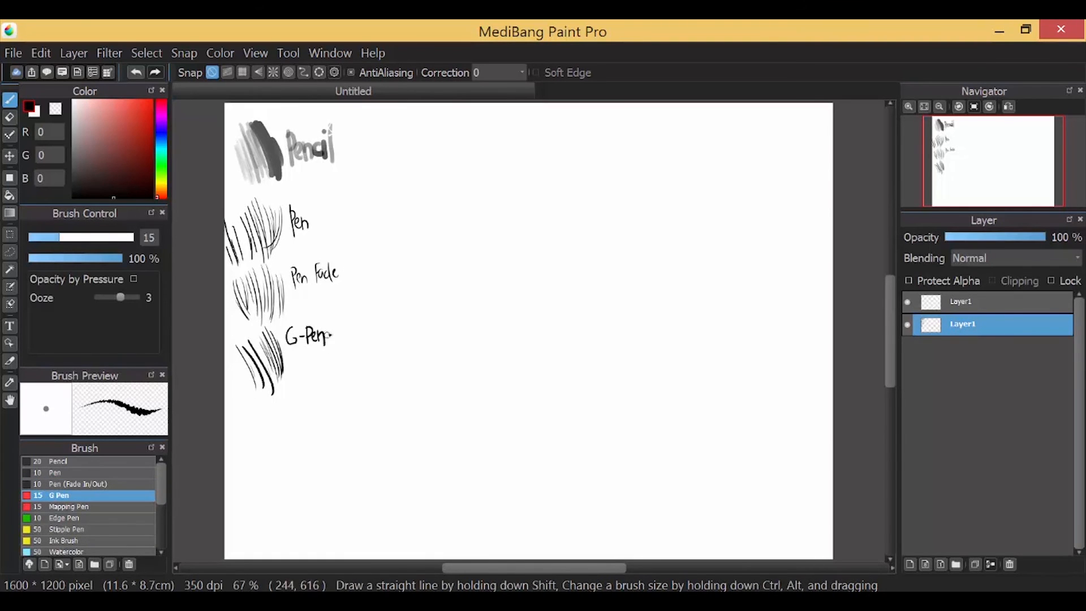
Draw a Mapping Pen hatching sample and start its 'Maru Pen' label
click(71, 506)
drag(247, 414, 256, 448)
drag(257, 409, 263, 450)
drag(264, 405, 272, 447)
drag(271, 402, 280, 444)
mouse_move(276, 401)
mouse_down()
mouse_move(289, 439)
mouse_move(303, 416)
mouse_up()
drag(310, 405, 307, 408)
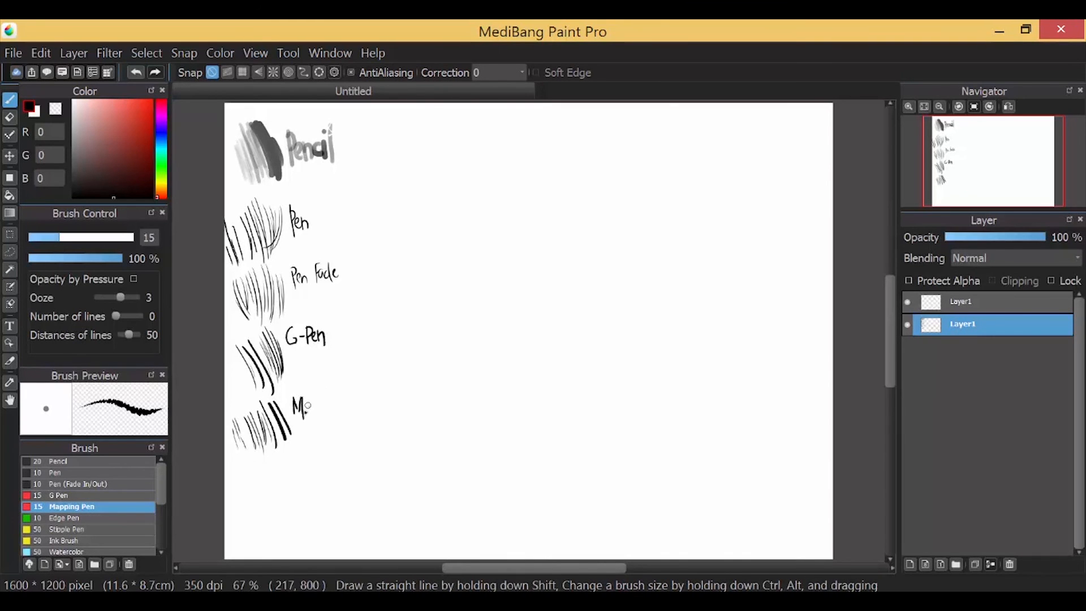
Select Edge Pen and draw a hollow outlined stroke, undoing a trial red stroke
click(64, 518)
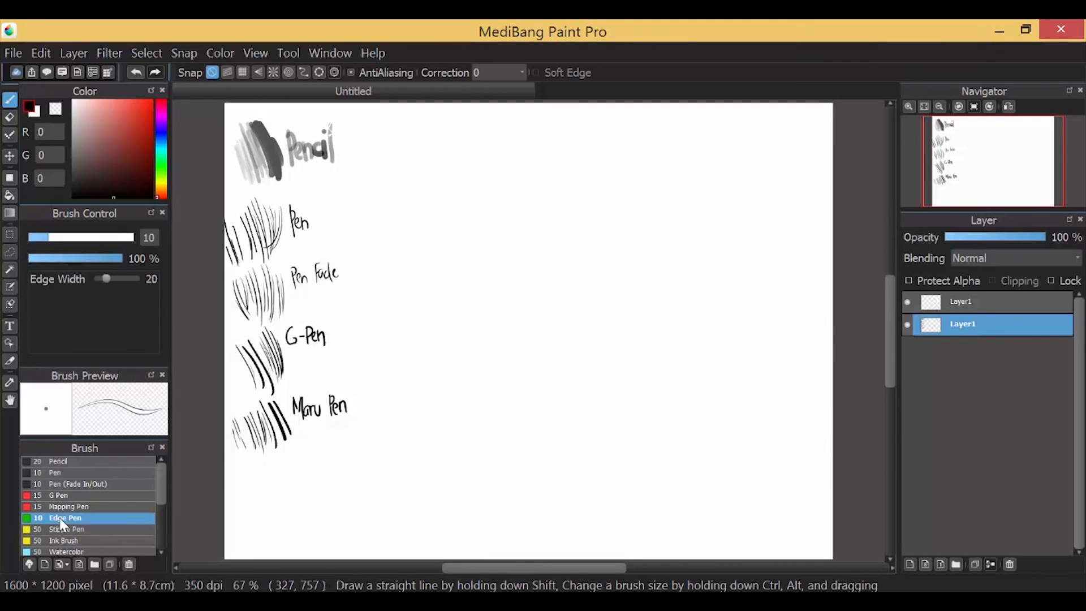
drag(891, 315, 894, 324)
drag(67, 238, 94, 238)
drag(244, 445, 276, 510)
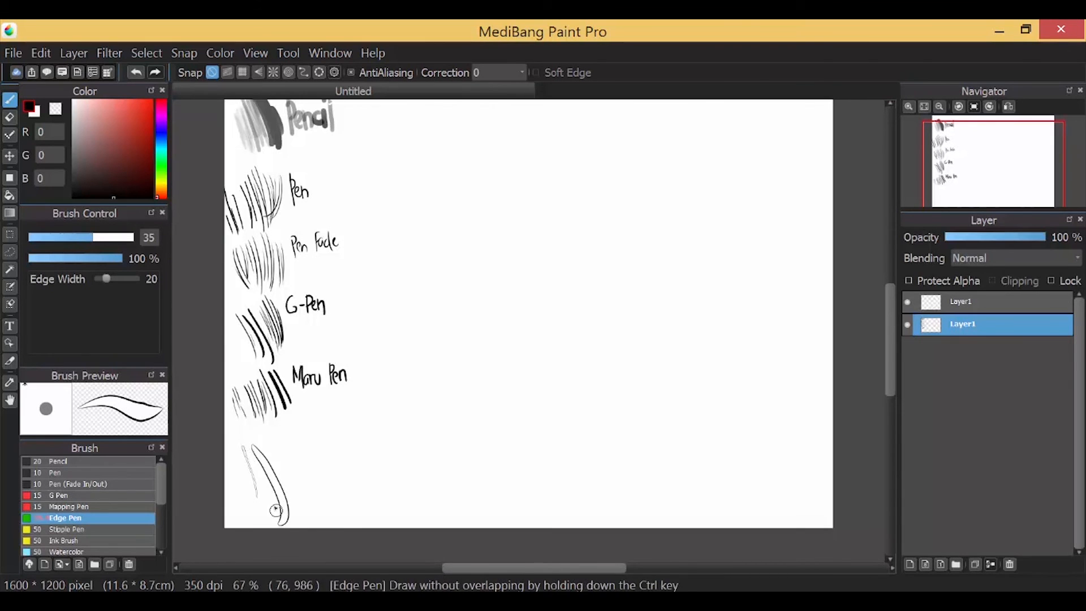
click(37, 114)
drag(276, 438, 307, 500)
key(ctrl+z)
Draw a pink-filled Edge Pen stroke with black outline and label it 'Edge Pen'
click(102, 108)
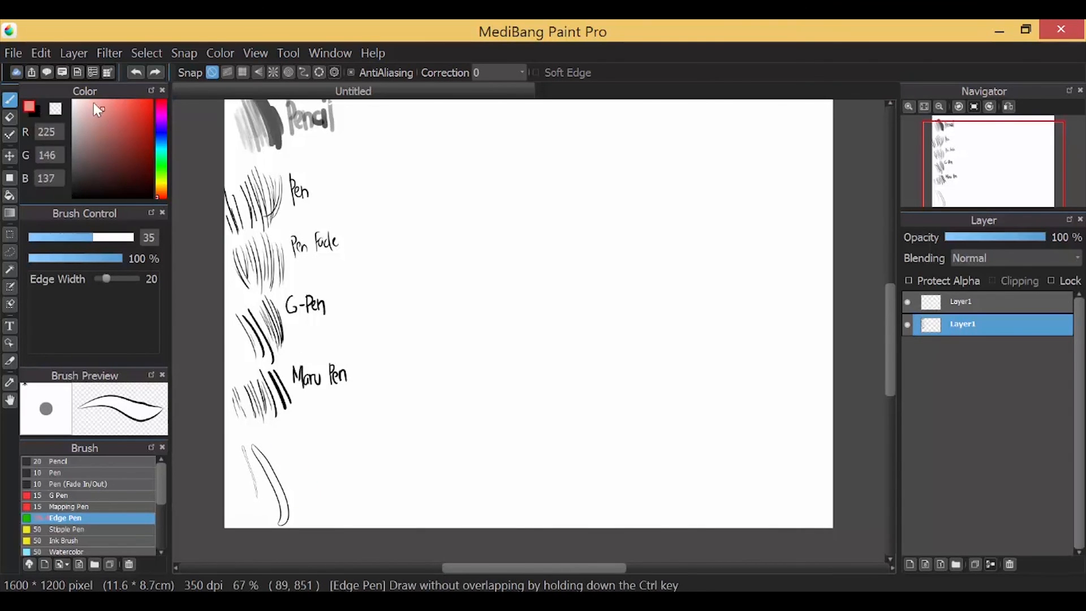
click(38, 113)
drag(280, 431, 294, 482)
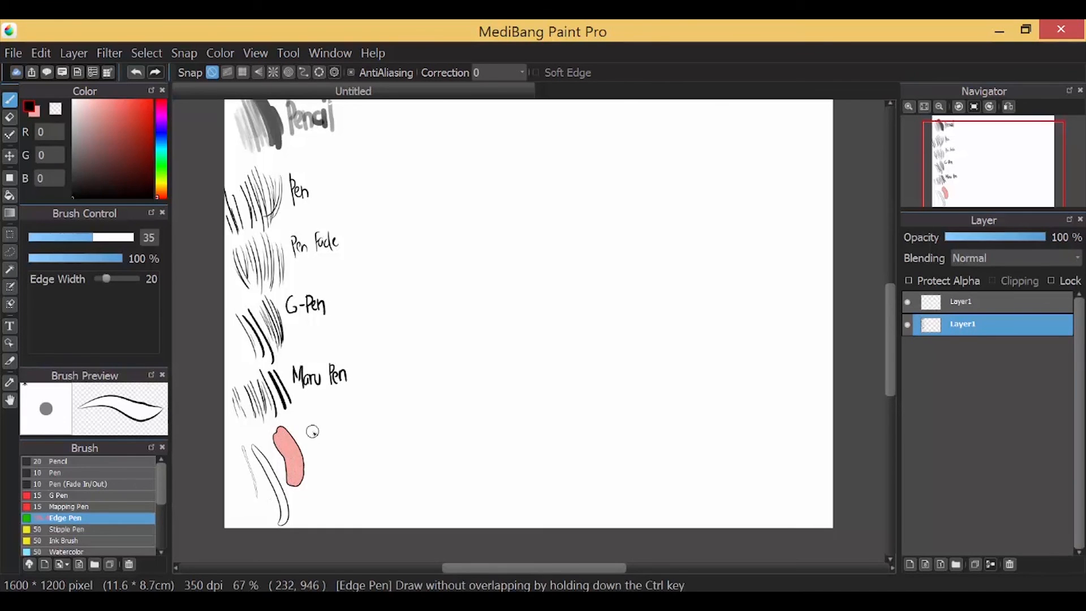
click(36, 113)
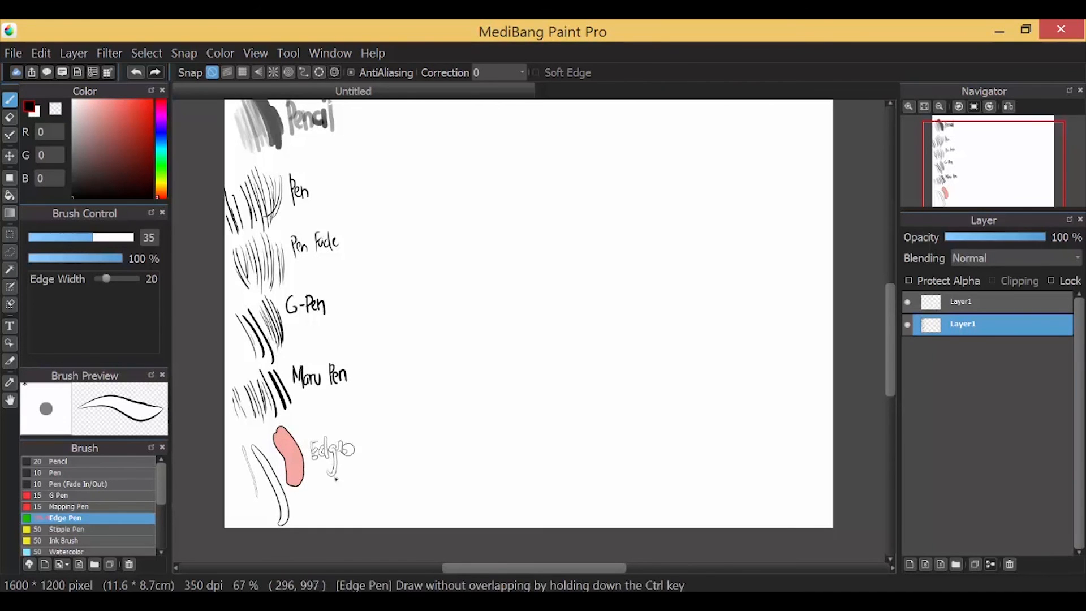
drag(336, 479, 347, 487)
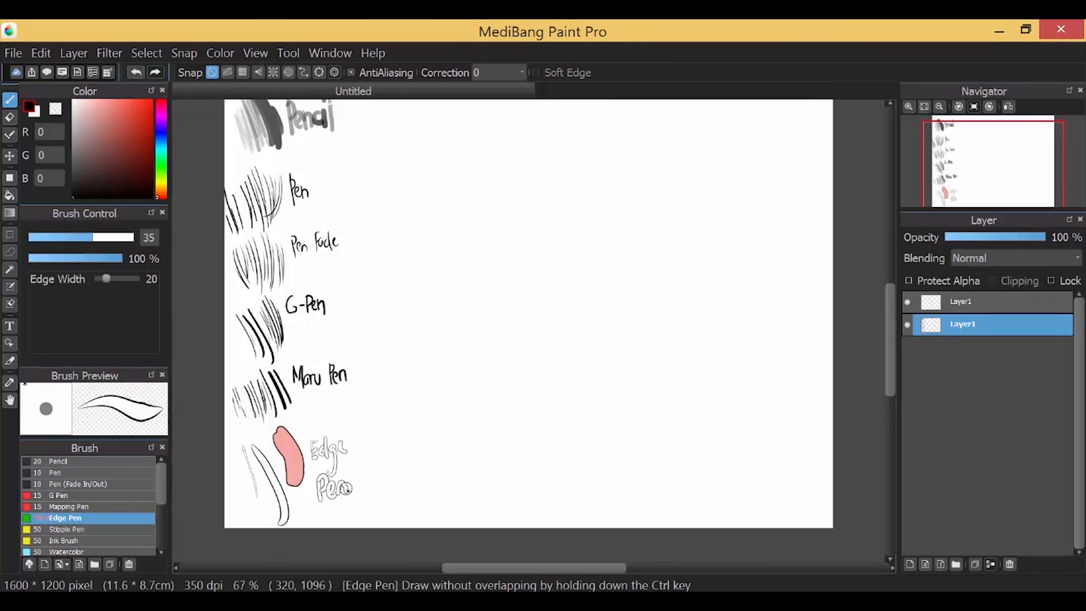
Select Stipple Pen, zoom to 100%, and draw soft strokes with a handwritten label
click(54, 531)
drag(891, 337, 891, 326)
mouse_move(368, 130)
mouse_down()
mouse_move(418, 165)
mouse_move(426, 148)
mouse_up()
click(909, 106)
drag(287, 245, 345, 310)
mouse_move(413, 220)
mouse_down()
mouse_move(395, 256)
mouse_move(422, 256)
mouse_up()
Finish the Stipple label, then draw black Ink Brush strokes at size 24 beside Pen and label them
drag(446, 233, 486, 249)
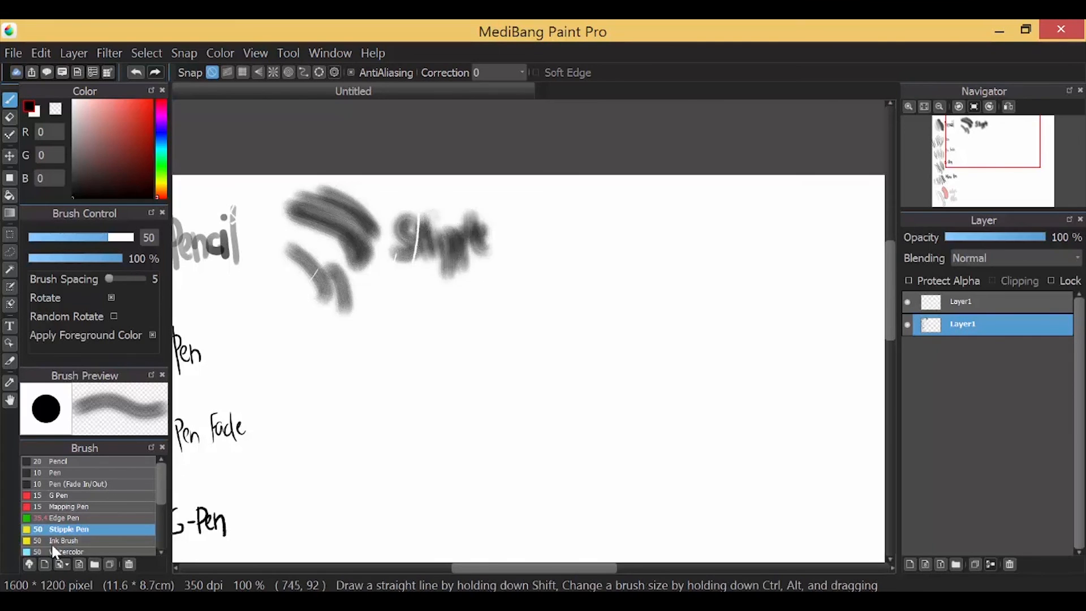
click(51, 541)
click(80, 237)
mouse_move(310, 355)
mouse_down()
mouse_move(327, 407)
mouse_move(340, 410)
mouse_up()
drag(324, 351, 356, 404)
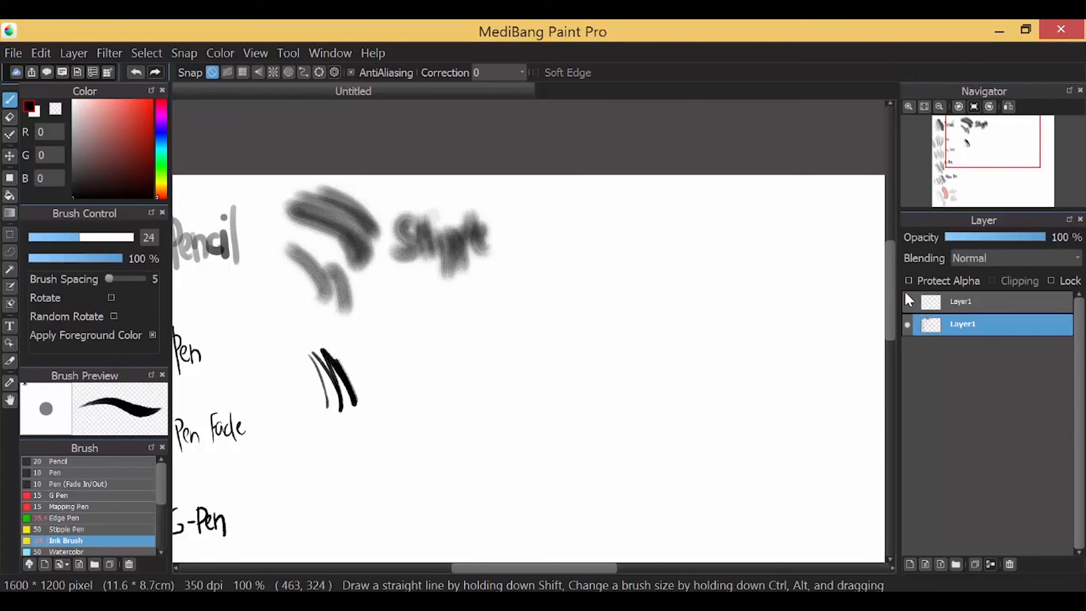
drag(306, 362, 319, 426)
mouse_move(359, 354)
mouse_down()
mouse_move(347, 380)
mouse_move(355, 404)
mouse_up()
mouse_move(396, 332)
mouse_down()
mouse_move(420, 357)
mouse_move(490, 354)
mouse_up()
Add broad size-92 Ink Brush strokes, then bring the brush back to size 25
click(130, 236)
drag(387, 379, 451, 422)
mouse_move(413, 380)
mouse_down()
mouse_move(465, 431)
mouse_move(447, 385)
mouse_move(465, 424)
mouse_up()
click(82, 238)
drag(159, 502, 158, 526)
Paint a light-cyan and blue Watercolor patch, sampling its shades, and letter 'WC' beside it
click(69, 504)
drag(890, 312, 890, 361)
click(161, 147)
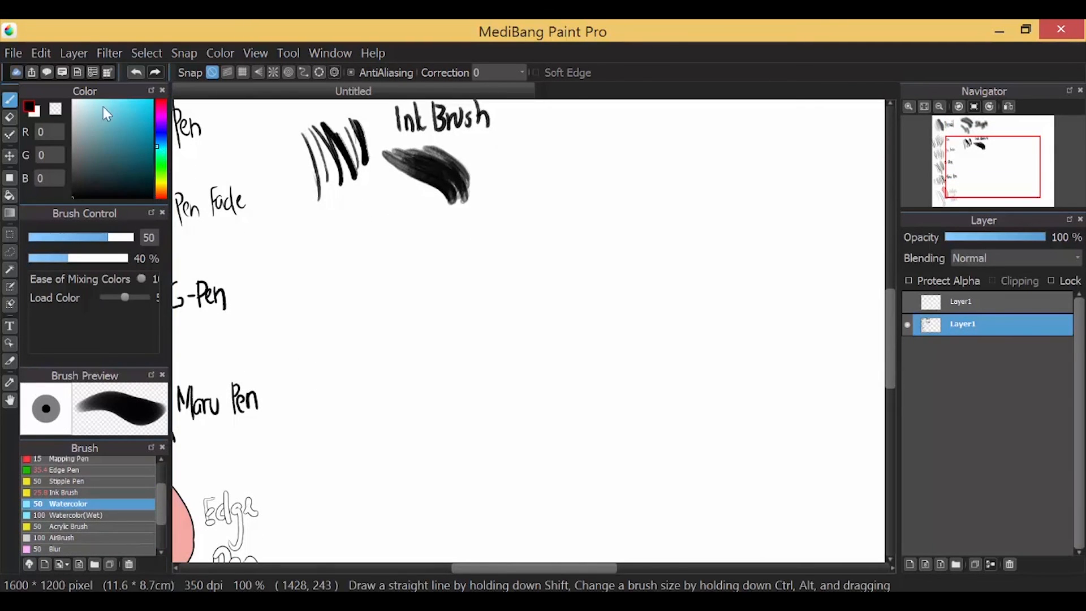
mouse_move(317, 249)
mouse_down()
mouse_move(356, 269)
mouse_move(321, 297)
mouse_move(373, 307)
mouse_move(347, 260)
mouse_move(354, 240)
mouse_move(369, 255)
mouse_move(341, 288)
mouse_move(368, 261)
mouse_move(431, 279)
mouse_move(446, 250)
mouse_up()
click(160, 133)
click(130, 124)
right_click(326, 259)
right_click(378, 288)
right_click(343, 284)
drag(456, 246, 464, 266)
Paint a Watercolor(Wet) patch below, blending sampled light cyan and dark blue
click(79, 515)
right_click(327, 241)
mouse_move(318, 368)
mouse_down()
mouse_move(351, 416)
mouse_move(315, 340)
mouse_up()
drag(892, 321, 895, 342)
right_click(373, 208)
mouse_move(354, 327)
mouse_down()
mouse_move(373, 306)
mouse_move(349, 321)
mouse_up()
right_click(330, 288)
drag(334, 290, 383, 328)
right_click(351, 281)
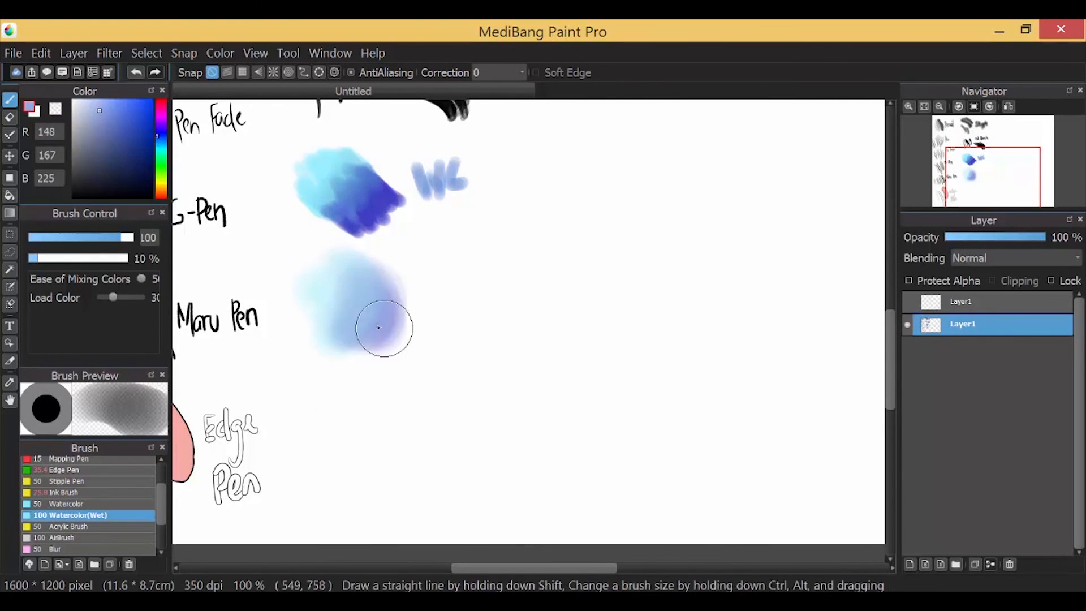
Letter a faint 'WC' and an 'S' beside the wet patch with a smaller brush
key(bracketleft)
key(bracketleft)
key(bracketleft)
key(bracketleft)
key(bracketleft)
key(bracketleft)
drag(416, 262, 451, 253)
drag(460, 258, 464, 275)
mouse_move(449, 293)
mouse_down()
mouse_move(432, 297)
mouse_move(428, 326)
mouse_up()
Paint broad Acrylic Brush strokes at size 145 below the wet patch
click(62, 527)
drag(327, 402, 388, 437)
key(bracketright)
key(bracketright)
key(bracketright)
key(bracketright)
key(bracketright)
key(bracketright)
mouse_move(335, 400)
mouse_down()
mouse_move(359, 419)
mouse_move(339, 396)
mouse_move(370, 459)
mouse_up()
mouse_move(370, 459)
mouse_down()
mouse_move(312, 391)
mouse_move(400, 467)
mouse_up()
Zoom to 150% and layer dark-blue acrylic strokes over the patch
click(134, 130)
click(909, 106)
drag(890, 344, 890, 355)
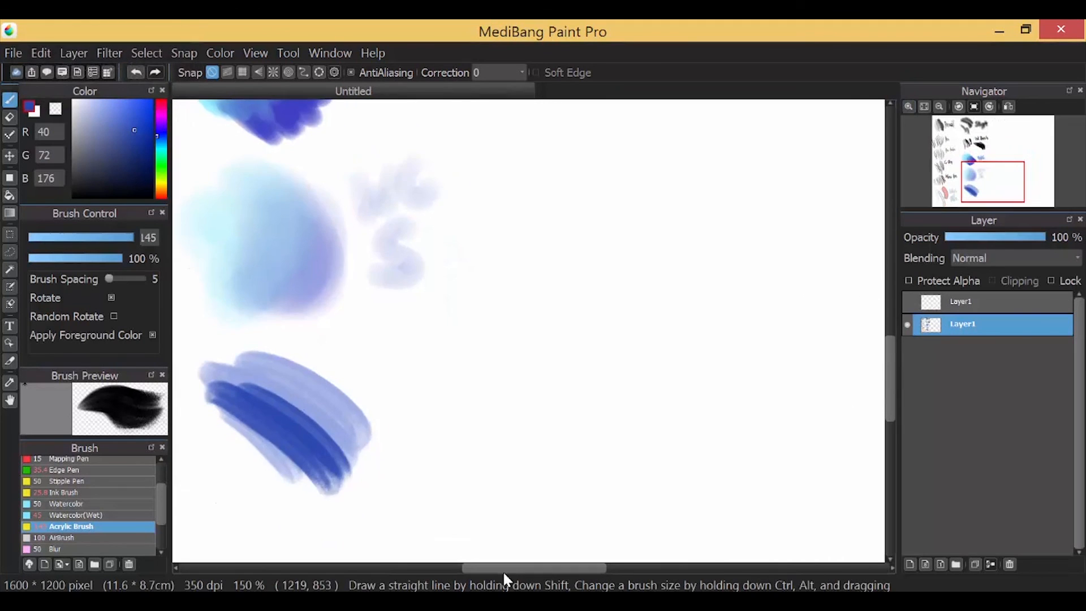
drag(505, 569, 481, 568)
mouse_move(423, 473)
mouse_down()
mouse_move(327, 417)
mouse_move(400, 448)
mouse_move(368, 429)
mouse_up()
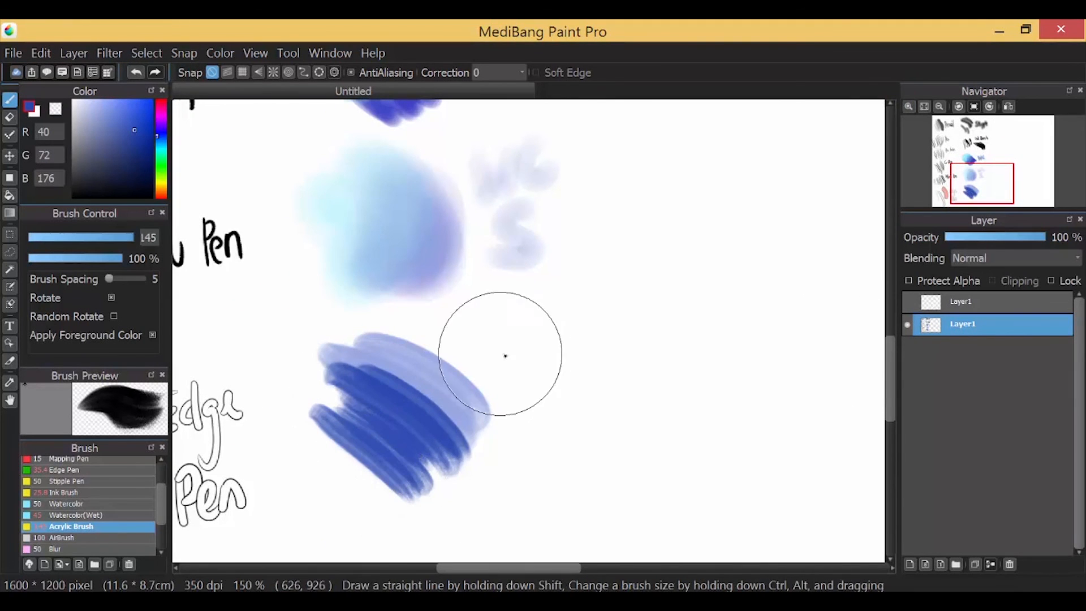
Letter the 'Acrylic' label at brush size 21 and zoom out to 66%
click(82, 240)
drag(539, 362, 534, 393)
drag(545, 351, 545, 375)
drag(561, 362, 564, 373)
click(939, 106)
click(940, 107)
drag(891, 352, 890, 321)
drag(553, 569, 576, 570)
Paint a soft blue AirBrush blob and undo its blurry extra strokes
click(64, 538)
mouse_move(519, 175)
mouse_down()
mouse_move(514, 140)
mouse_move(519, 182)
mouse_move(574, 163)
mouse_up()
key(ctrl+z)
key(ctrl+z)
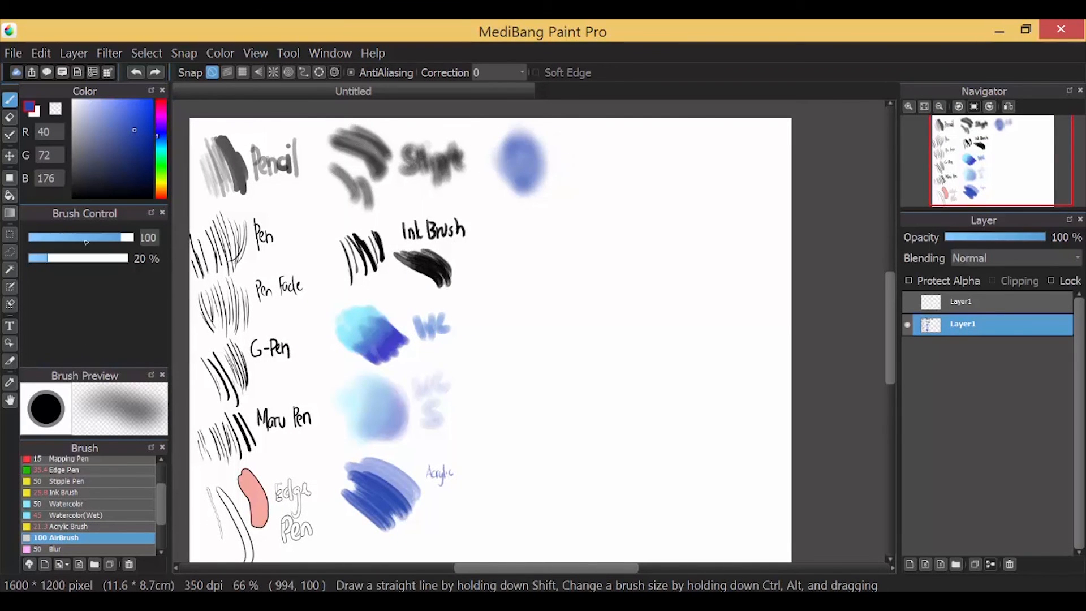
Letter 'AB' beside the blue airbrush blob at brush size 15
click(61, 238)
drag(558, 143, 549, 166)
drag(558, 142, 560, 163)
drag(550, 157, 561, 155)
drag(564, 139, 565, 162)
drag(564, 139, 566, 160)
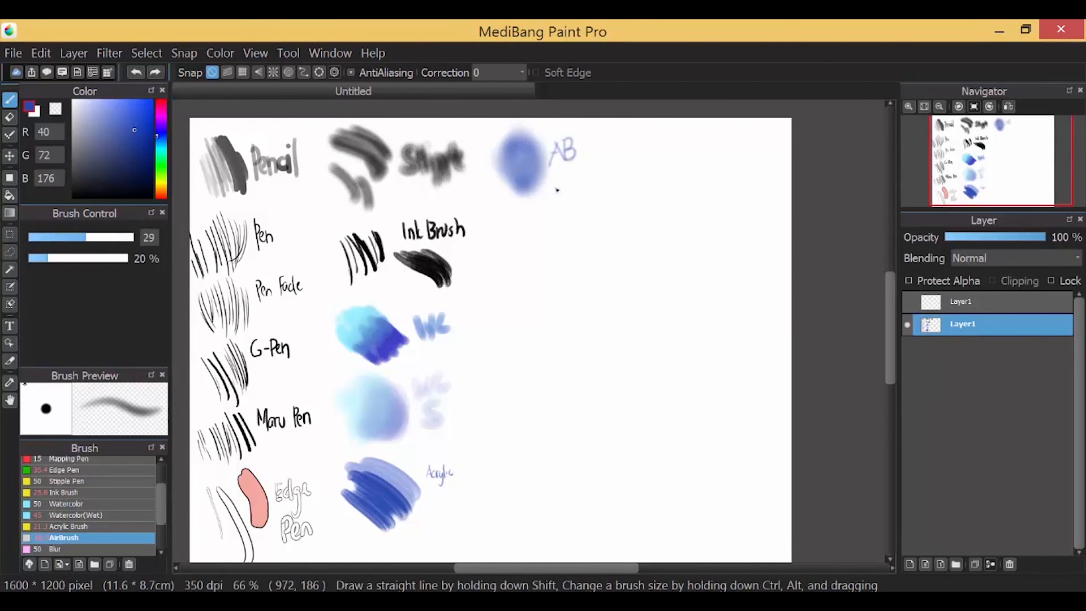
Paint two dark-blue Acrylic Brush scribbles at size 46 right of the Ink Brush sample
scroll(85, 509, down, 1)
click(56, 511)
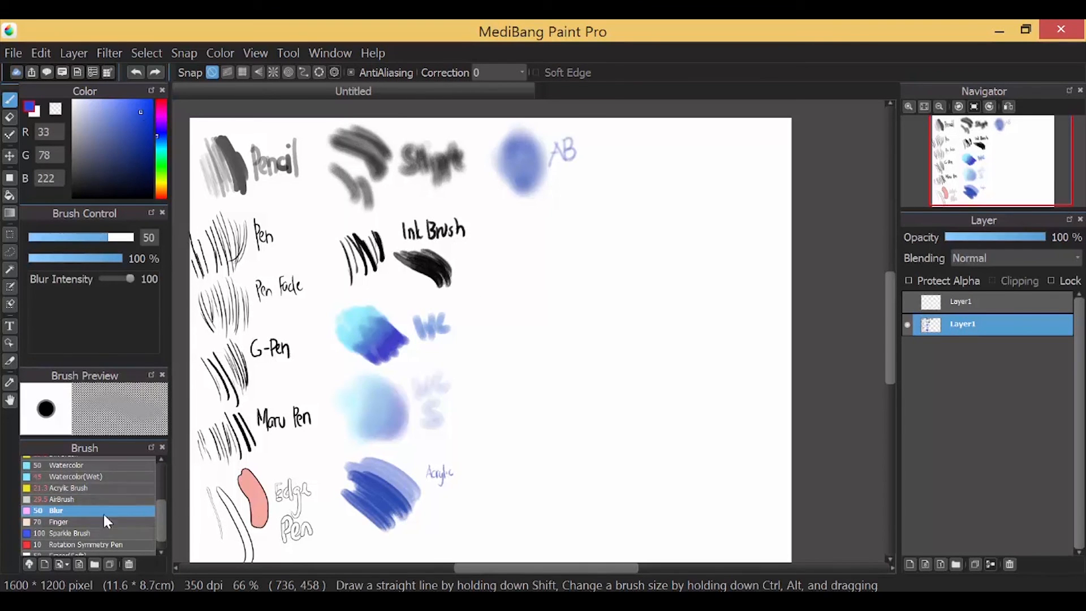
click(79, 488)
click(104, 238)
click(143, 150)
mouse_move(496, 229)
mouse_down()
mouse_move(530, 240)
mouse_move(516, 241)
mouse_up()
click(63, 500)
click(57, 510)
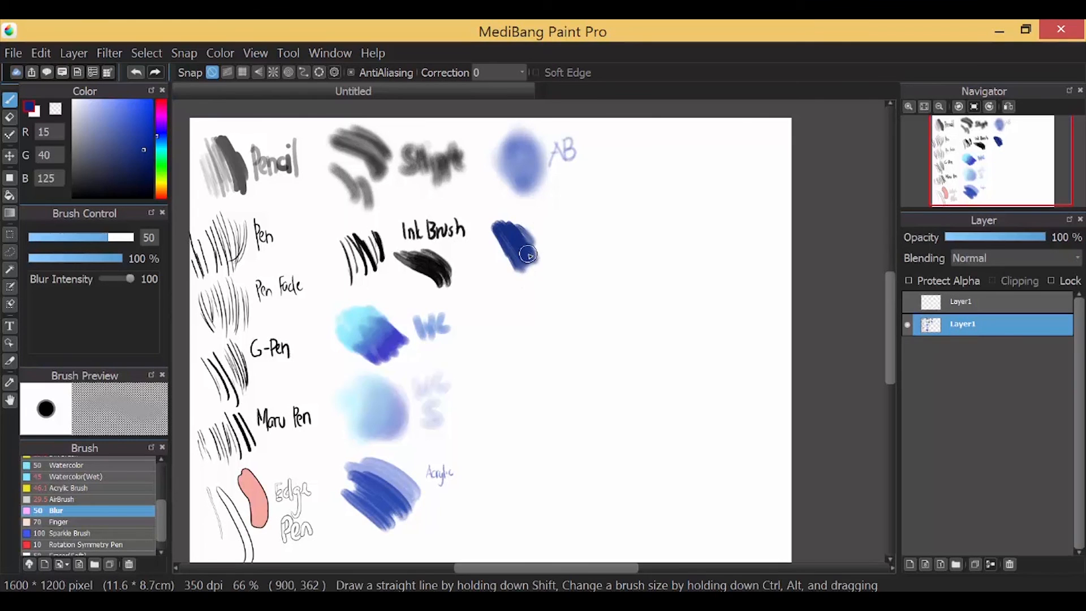
click(68, 487)
mouse_move(498, 291)
mouse_down()
mouse_move(537, 332)
mouse_move(492, 299)
mouse_move(512, 328)
mouse_move(527, 325)
mouse_move(524, 313)
mouse_move(515, 333)
mouse_move(508, 321)
mouse_move(539, 328)
mouse_move(511, 305)
mouse_up()
Smudge the stroke with the Finger brush and add bright-yellow Sparkle Brush speckles below it
click(129, 107)
click(57, 522)
click(80, 533)
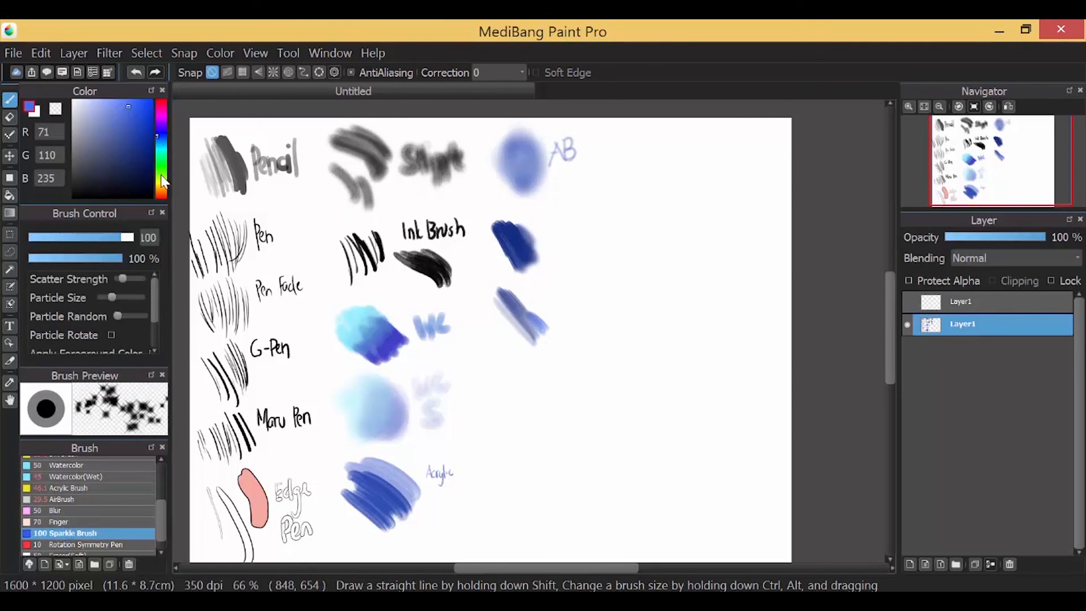
click(162, 181)
click(132, 100)
mouse_move(494, 368)
mouse_down()
mouse_move(470, 359)
mouse_move(536, 364)
mouse_move(478, 404)
mouse_move(513, 381)
mouse_up()
Draw a five-petal black flower with the Rotation Symmetry Pen at 100%, undo it, and zoom to 66%
click(98, 544)
click(908, 107)
drag(889, 310, 891, 343)
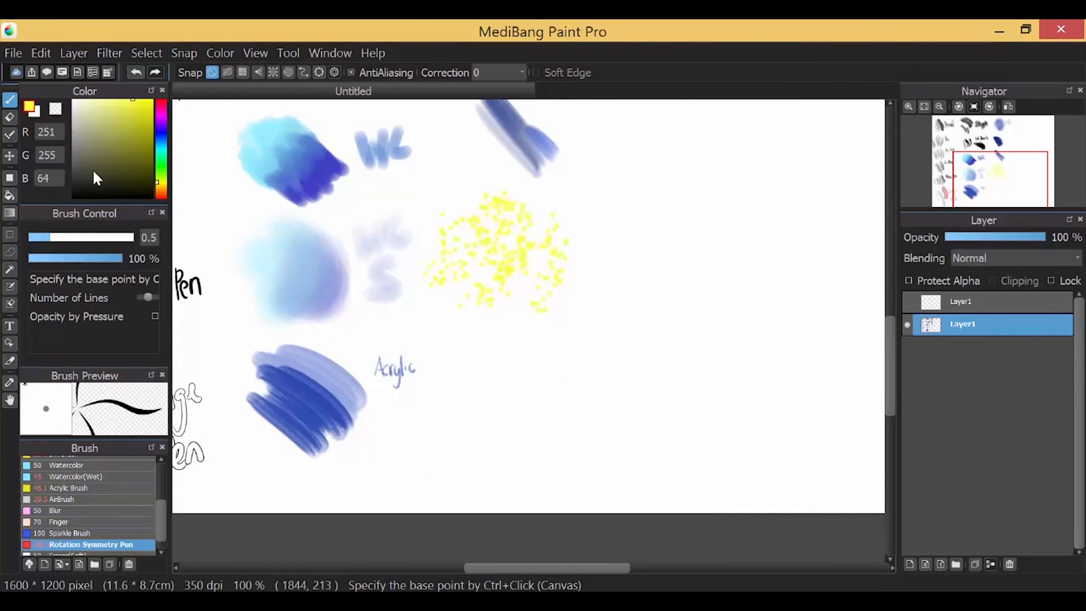
mouse_move(497, 400)
mouse_down()
mouse_move(487, 367)
mouse_move(512, 368)
mouse_move(523, 391)
mouse_move(540, 368)
mouse_move(470, 407)
mouse_move(481, 422)
mouse_move(457, 396)
mouse_move(477, 401)
mouse_up()
key(ctrl+z)
key(ctrl+minus)
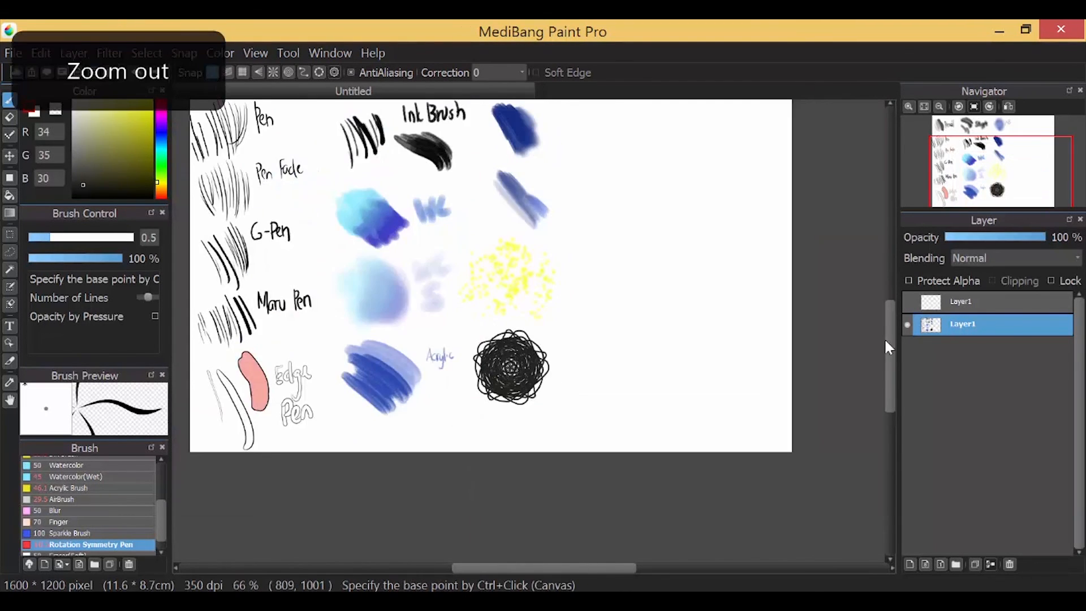
drag(890, 347, 892, 302)
scroll(142, 472, down, 1)
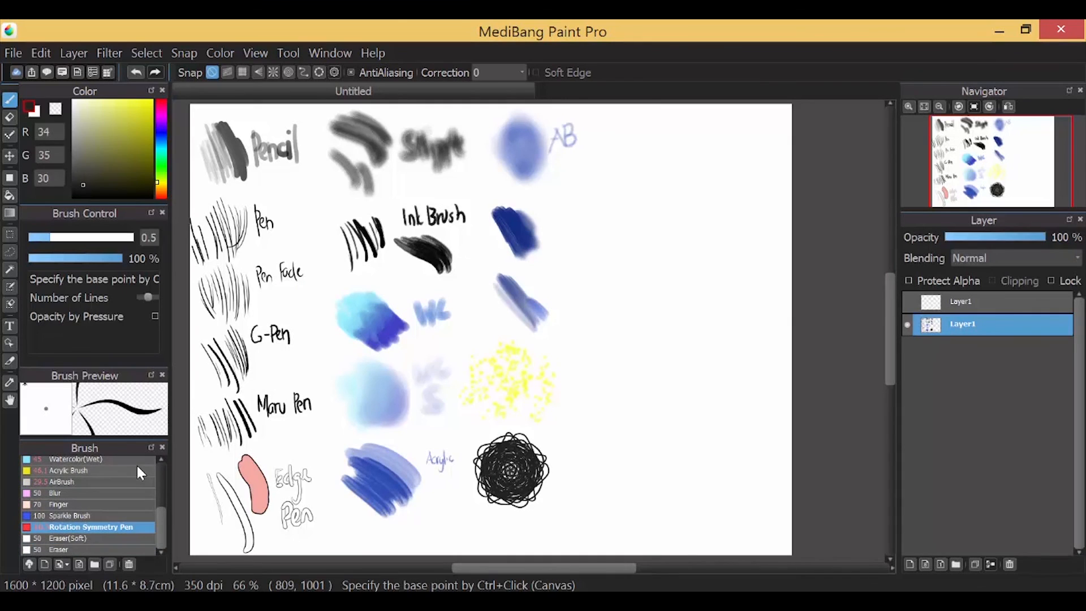
Lighten part of the dark-blue scribble with the soft eraser, then select the hard eraser and add cloud brushes
click(85, 538)
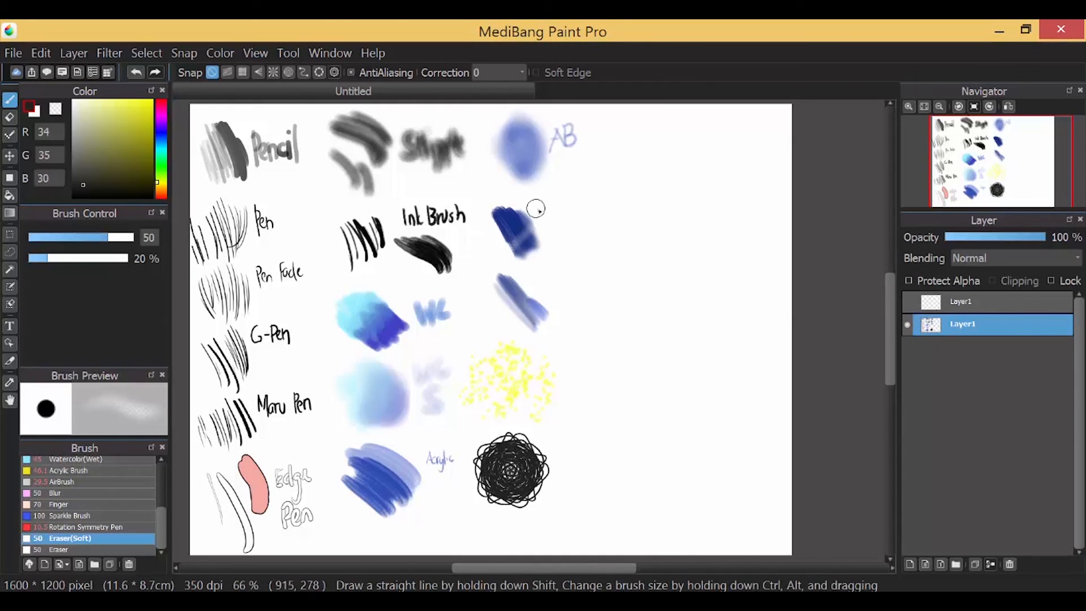
drag(535, 210, 532, 217)
click(85, 550)
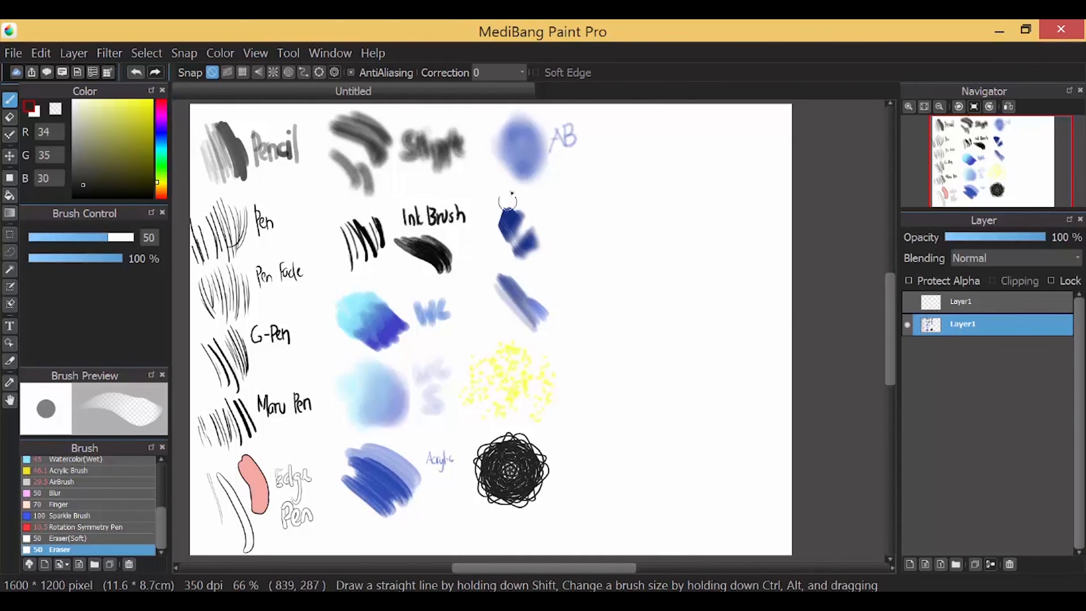
click(29, 564)
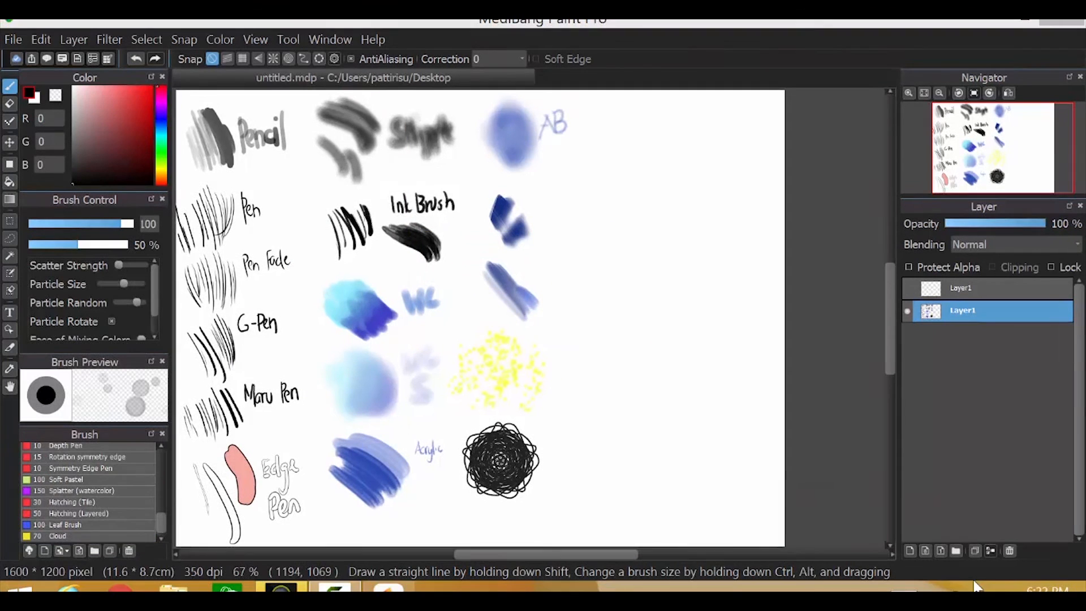
Draw faint and thicker Lead Pencil (HB) sample strokes at top right with a Pencil label
drag(164, 523, 173, 506)
scroll(148, 501, up, 1)
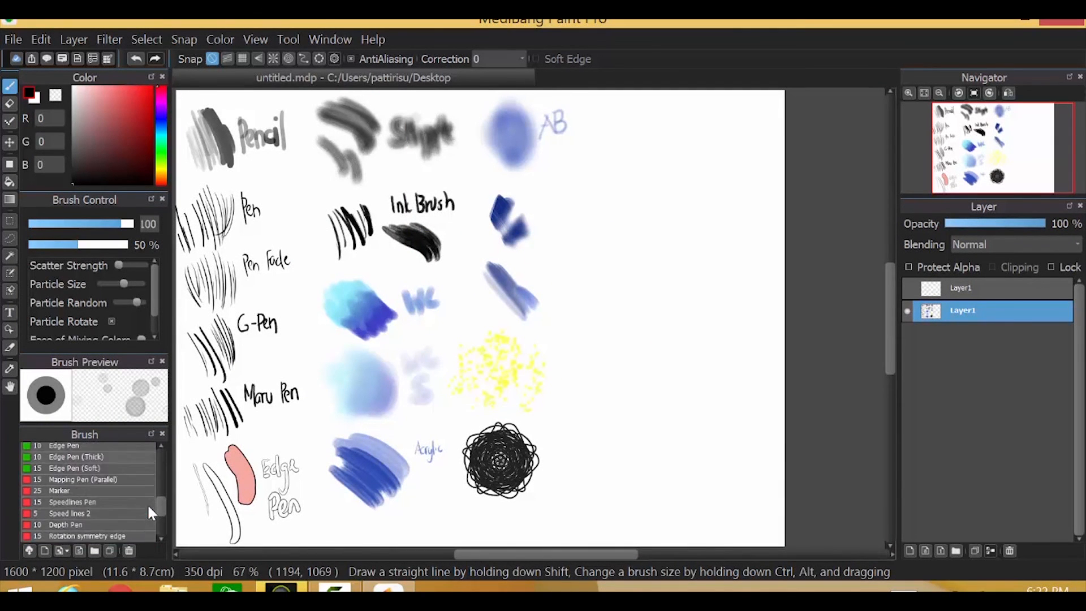
click(63, 467)
mouse_move(604, 159)
mouse_down()
mouse_move(648, 117)
mouse_move(658, 129)
mouse_up()
click(52, 223)
drag(651, 171, 706, 123)
drag(712, 124, 716, 150)
drag(712, 125, 731, 147)
drag(732, 137, 739, 147)
drag(754, 125, 755, 148)
Draw a cross-hatch grid with the Mapping Pen (Parallel) brush, undoing a stray scribble
click(88, 479)
mouse_move(602, 227)
mouse_down()
mouse_move(659, 185)
mouse_move(673, 188)
mouse_up()
drag(645, 255, 673, 210)
key(ctrl+z)
key(ctrl+z)
key(ctrl+z)
key(ctrl+z)
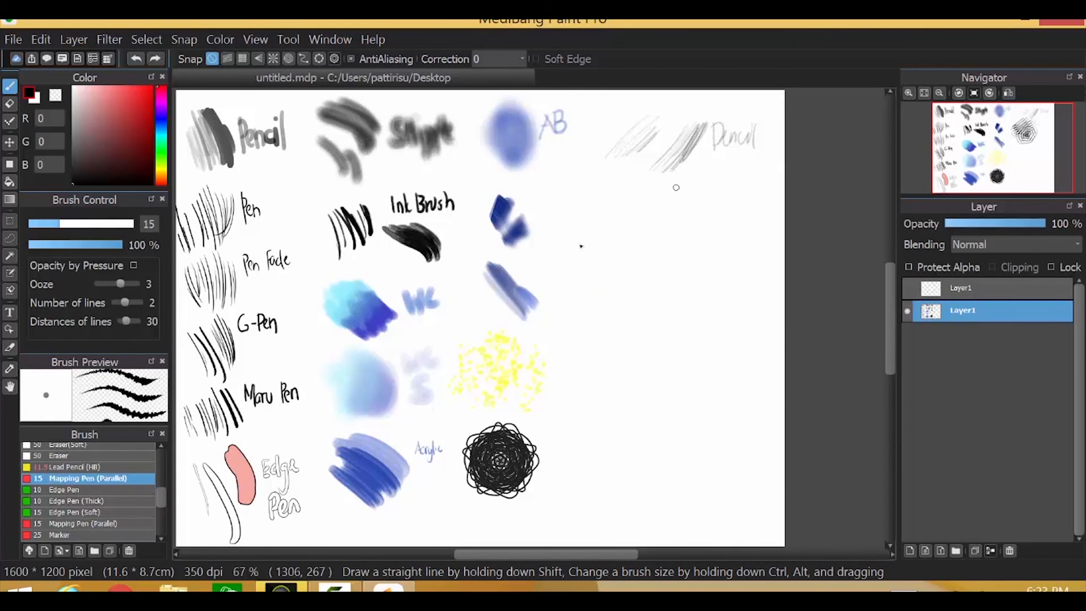
drag(608, 206, 659, 181)
drag(614, 215, 663, 191)
drag(621, 224, 668, 200)
drag(636, 159, 680, 236)
drag(627, 164, 671, 241)
drag(604, 186, 634, 220)
key(ctrl+z)
key(ctrl+z)
key(ctrl+z)
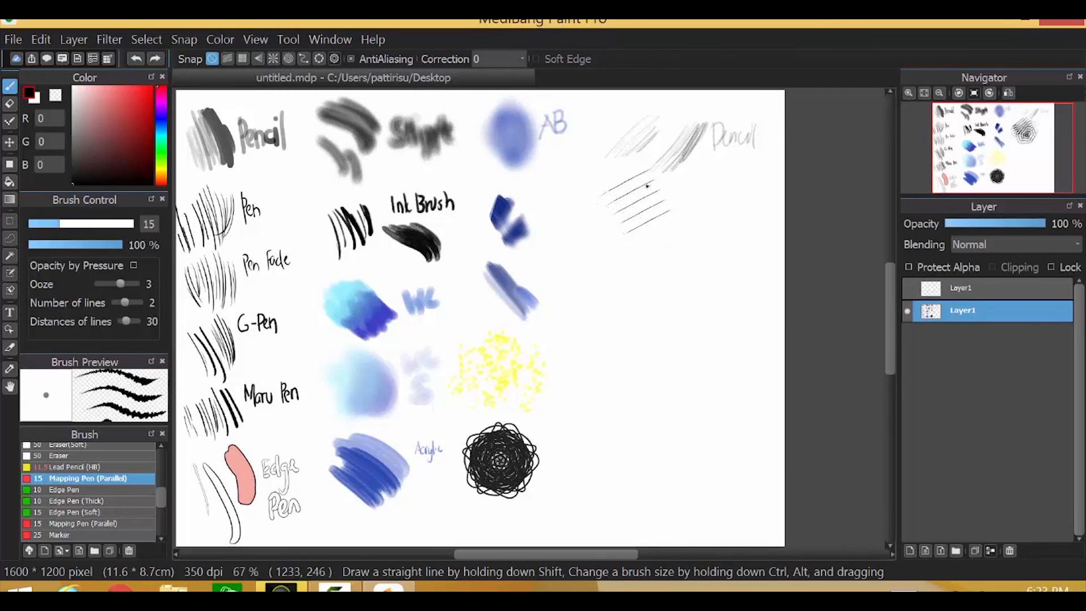
key(ctrl+y)
key(ctrl+y)
Draw outlined strokes with Edge Pen, Edge Pen (Thick) at size 32 and Edge Pen (Soft) at size 34
click(61, 490)
drag(606, 262, 631, 272)
mouse_move(630, 273)
mouse_down()
mouse_move(602, 322)
mouse_move(622, 315)
mouse_up()
click(64, 502)
mouse_move(668, 280)
mouse_down()
mouse_move(689, 291)
mouse_move(633, 318)
mouse_move(672, 261)
mouse_move(696, 319)
mouse_move(717, 262)
mouse_move(676, 325)
mouse_up()
click(65, 512)
click(91, 223)
drag(736, 246, 701, 328)
Paint black and light blue Marker strokes at size 47, then pick an indigo colour
click(68, 523)
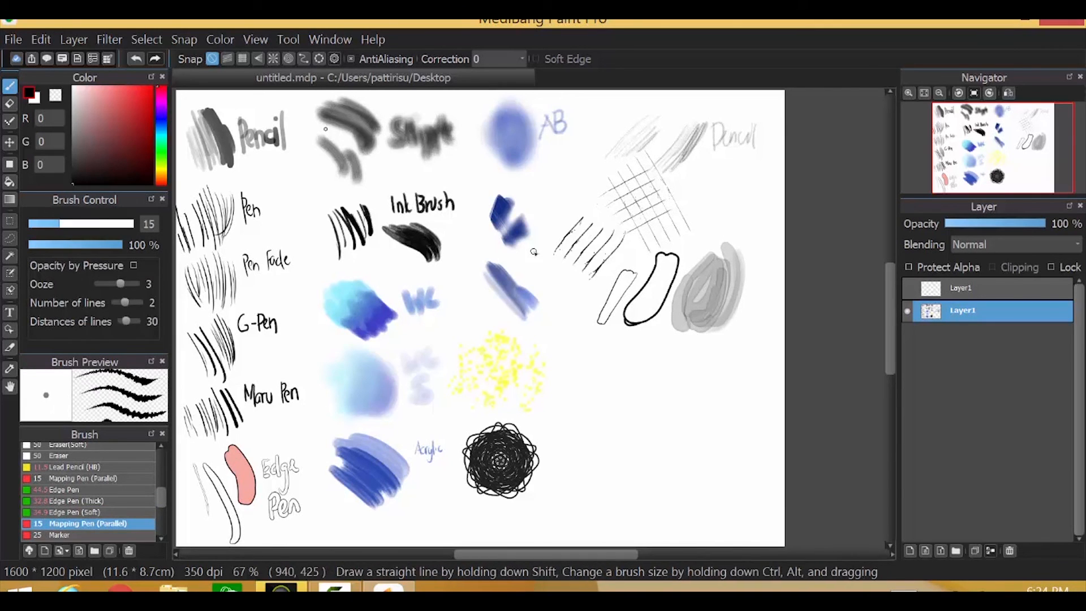
scroll(61, 500, down, 2)
click(60, 494)
click(105, 223)
drag(644, 365, 600, 406)
click(161, 127)
click(139, 90)
drag(679, 358, 633, 419)
click(161, 117)
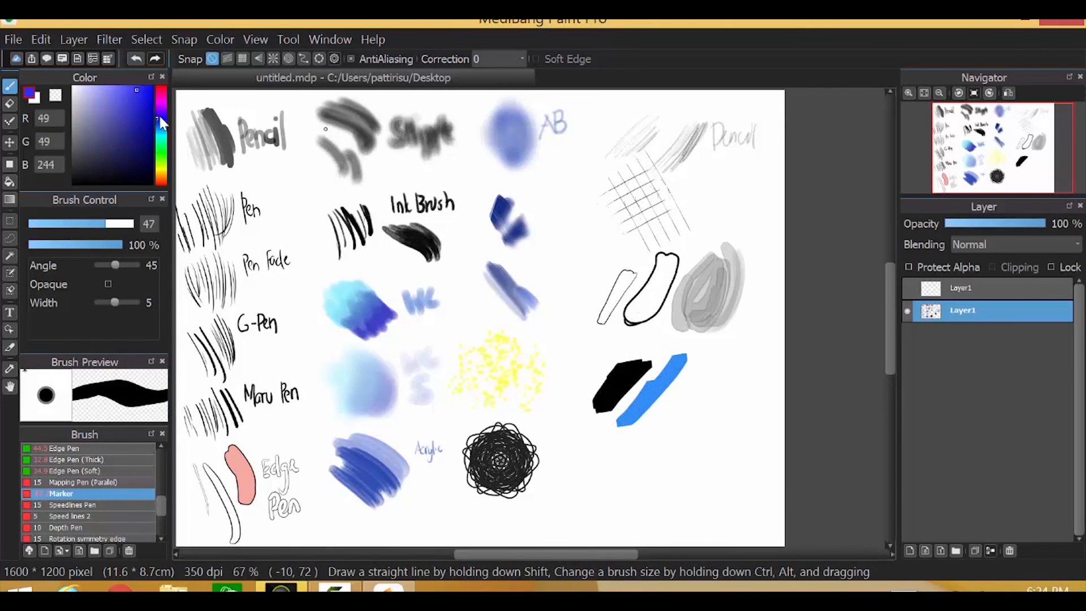
click(146, 107)
Draw near-black Speedlines Pen strokes, then hide Layer1 and add a new layer
click(59, 506)
click(108, 176)
mouse_move(592, 459)
mouse_down()
mouse_move(702, 384)
mouse_move(596, 482)
mouse_up()
click(907, 310)
click(909, 550)
Try placing text on the canvas, dismissing the font access prompt both times
click(10, 313)
click(308, 209)
click(605, 321)
click(246, 150)
click(610, 326)
Draw and undo a large speed-line stroke across the top with a reduced brush size
click(10, 86)
drag(60, 222, 50, 223)
mouse_move(190, 108)
mouse_down()
mouse_move(557, 380)
mouse_move(334, 102)
mouse_up()
key(ctrl+z)
key(ctrl+z)
drag(49, 223, 38, 224)
Lower the speed-line minimum and maximum length settings and test a stroke
scroll(91, 300, down, 1)
scroll(141, 300, down, 1)
click(145, 292)
click(141, 313)
mouse_move(200, 145)
mouse_down()
mouse_move(323, 178)
mouse_move(241, 115)
mouse_move(333, 121)
mouse_move(232, 198)
mouse_up()
key(ctrl+z)
With Speed lines 2, test strokes snapped to concentric circles and parallel lines
click(71, 516)
key(ctrl+z)
click(288, 59)
drag(365, 204, 212, 278)
key(ctrl+z)
key(ctrl+z)
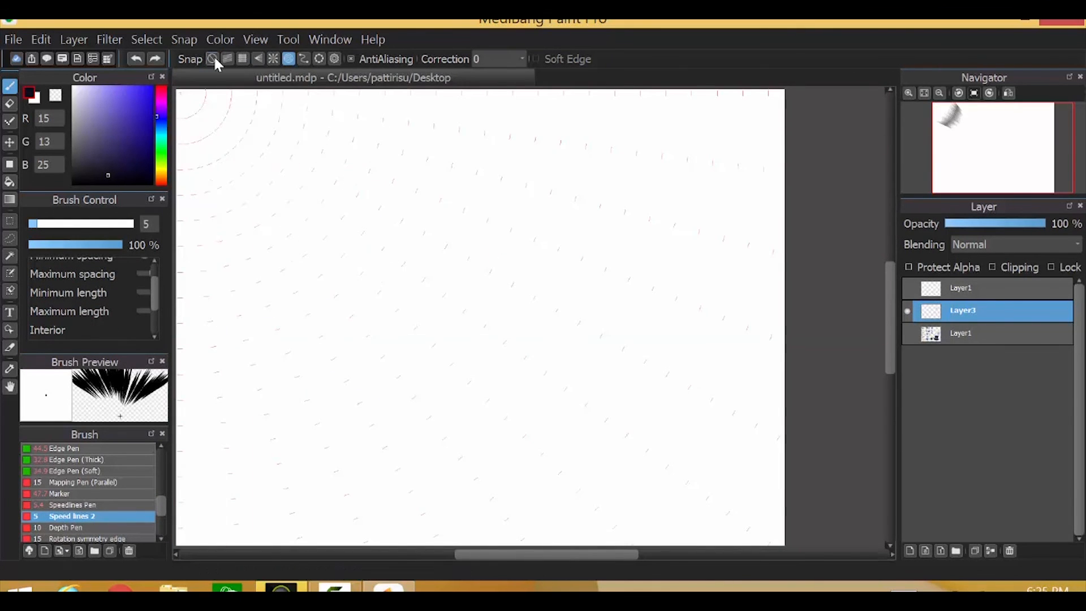
click(228, 59)
drag(319, 175, 502, 376)
key(ctrl+z)
Test cross-grid and vanishing-point snapping strokes, then turn snapping off
click(242, 58)
drag(223, 104, 285, 198)
key(ctrl+z)
click(259, 59)
drag(289, 150, 281, 244)
drag(355, 148, 313, 232)
mouse_move(267, 151)
mouse_down()
mouse_move(307, 129)
mouse_move(308, 170)
mouse_up()
click(212, 59)
Delete Layer3, add a new Layer4 and draw Depth Pen strokes on it
click(1009, 550)
click(910, 550)
click(66, 527)
drag(226, 171, 436, 284)
drag(253, 201, 279, 517)
drag(352, 164, 338, 199)
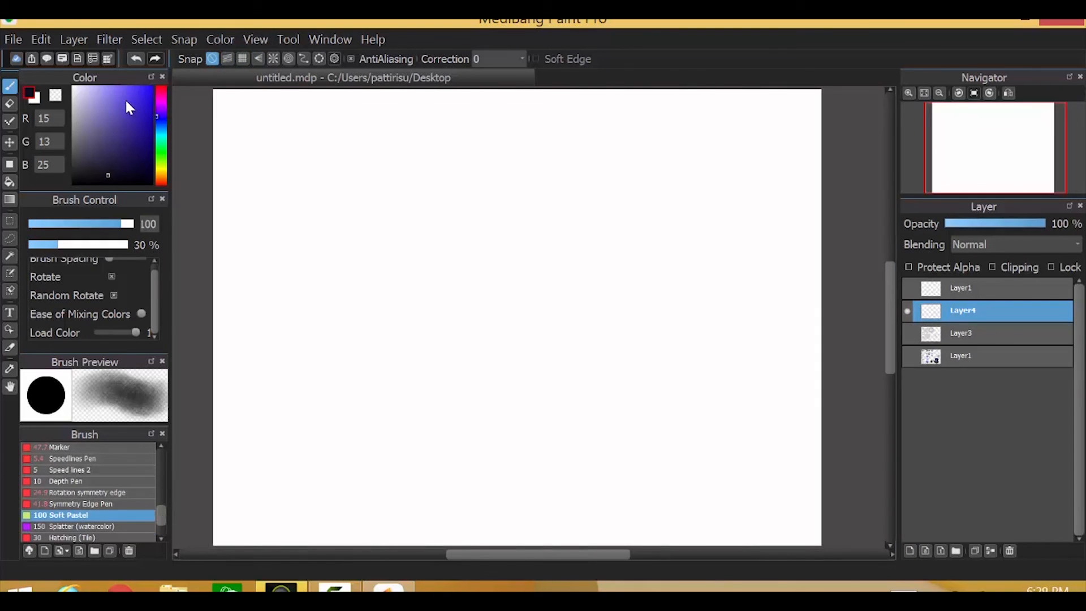
Paint a light purple pastel blob at upper left and blend darker paint into it
click(129, 108)
mouse_move(368, 189)
mouse_down()
mouse_move(298, 214)
mouse_move(364, 162)
mouse_move(278, 210)
mouse_move(262, 189)
mouse_up()
key(ctrl+plus)
drag(890, 317, 890, 294)
drag(502, 555, 447, 556)
mouse_move(391, 309)
mouse_down()
mouse_move(376, 249)
mouse_move(453, 241)
mouse_up()
mouse_move(443, 173)
mouse_down()
mouse_move(388, 194)
mouse_move(470, 198)
mouse_move(405, 249)
mouse_move(432, 216)
mouse_up()
click(939, 92)
drag(581, 553, 598, 546)
drag(889, 288, 890, 314)
click(939, 93)
click(909, 92)
Layer purple and light blue Splatter (watercolor) strokes into a patch below the blob
click(85, 526)
click(141, 132)
mouse_move(306, 334)
mouse_down()
mouse_move(364, 287)
mouse_move(362, 243)
mouse_up()
click(161, 132)
click(124, 87)
drag(287, 299, 334, 323)
click(161, 110)
click(133, 87)
drag(331, 363, 365, 308)
click(161, 152)
click(99, 87)
click(158, 142)
mouse_move(313, 386)
mouse_down()
mouse_move(293, 296)
mouse_move(314, 248)
mouse_up()
Paint a soft blue stroke, then Hatching (Tile) and Hatching (Layered) patches right of the blob
click(162, 129)
click(100, 98)
drag(326, 353, 345, 306)
scroll(82, 494, down, 2)
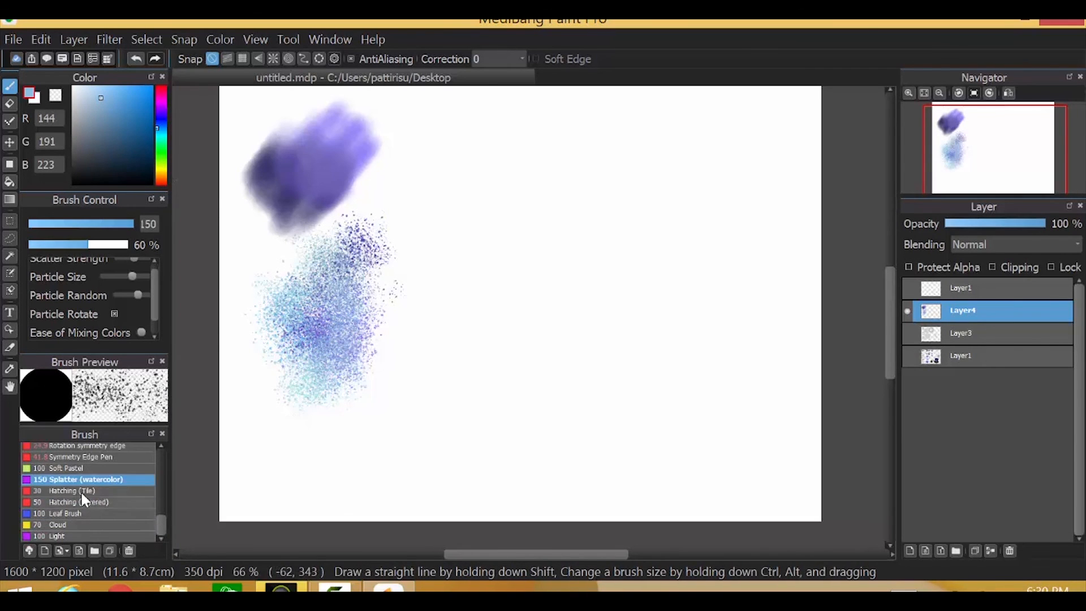
click(82, 490)
mouse_move(468, 151)
mouse_down()
mouse_move(483, 117)
mouse_move(508, 102)
mouse_up()
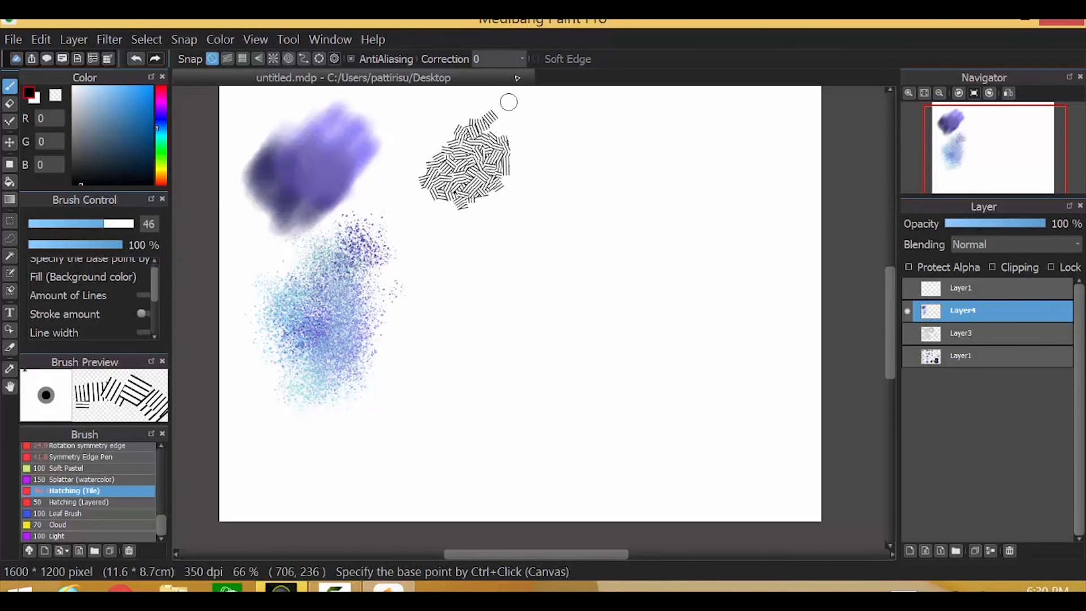
click(79, 502)
mouse_move(453, 238)
mouse_down()
mouse_move(509, 283)
mouse_move(424, 285)
mouse_up()
Paint a green leaf cluster with the Leaf Brush right of the hatching
click(54, 512)
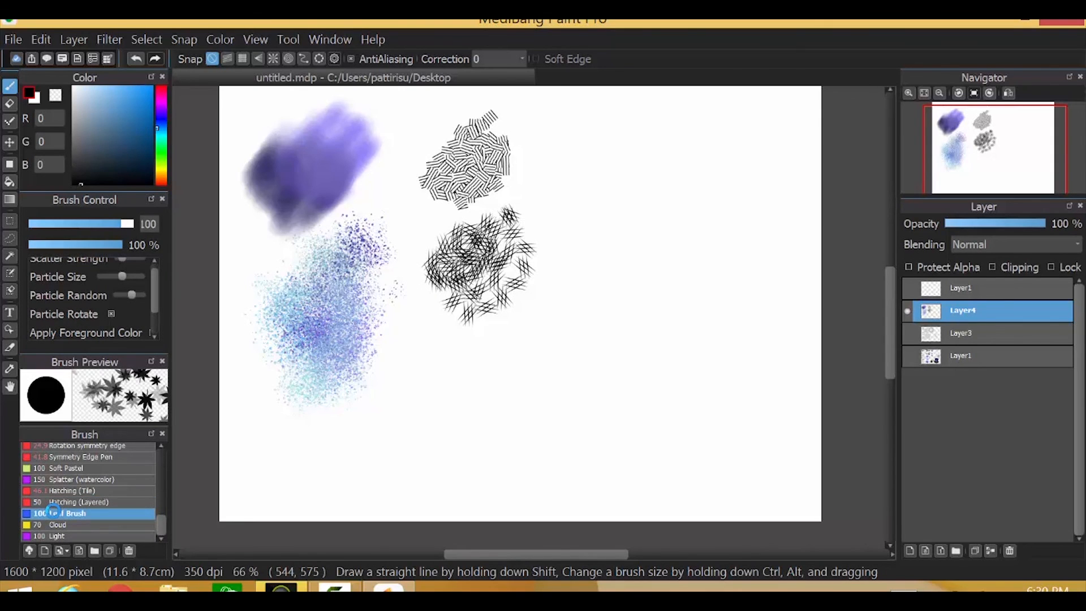
click(158, 148)
click(116, 136)
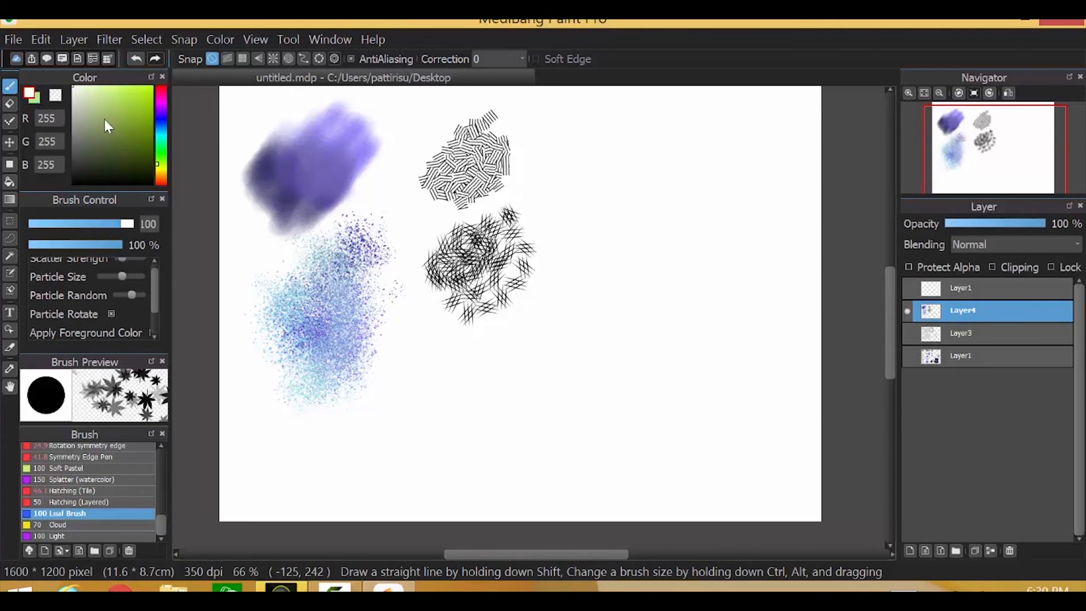
mouse_move(623, 178)
mouse_down()
mouse_move(634, 164)
mouse_move(550, 204)
mouse_move(597, 121)
mouse_move(566, 195)
mouse_up()
click(35, 99)
click(158, 151)
click(126, 121)
mouse_move(613, 159)
mouse_down()
mouse_move(567, 194)
mouse_move(516, 157)
mouse_move(607, 176)
mouse_move(613, 123)
mouse_up()
Paint a grey cloud below the hatching with the Cloud brush at size 132
click(73, 523)
click(35, 99)
click(161, 126)
click(76, 151)
click(37, 101)
mouse_move(584, 281)
mouse_down()
mouse_move(608, 286)
mouse_move(586, 301)
mouse_up()
click(131, 224)
mouse_move(538, 357)
mouse_down()
mouse_move(548, 317)
mouse_move(509, 351)
mouse_move(516, 318)
mouse_move(401, 393)
mouse_move(538, 362)
mouse_move(487, 349)
mouse_move(495, 376)
mouse_move(528, 332)
mouse_move(560, 347)
mouse_up()
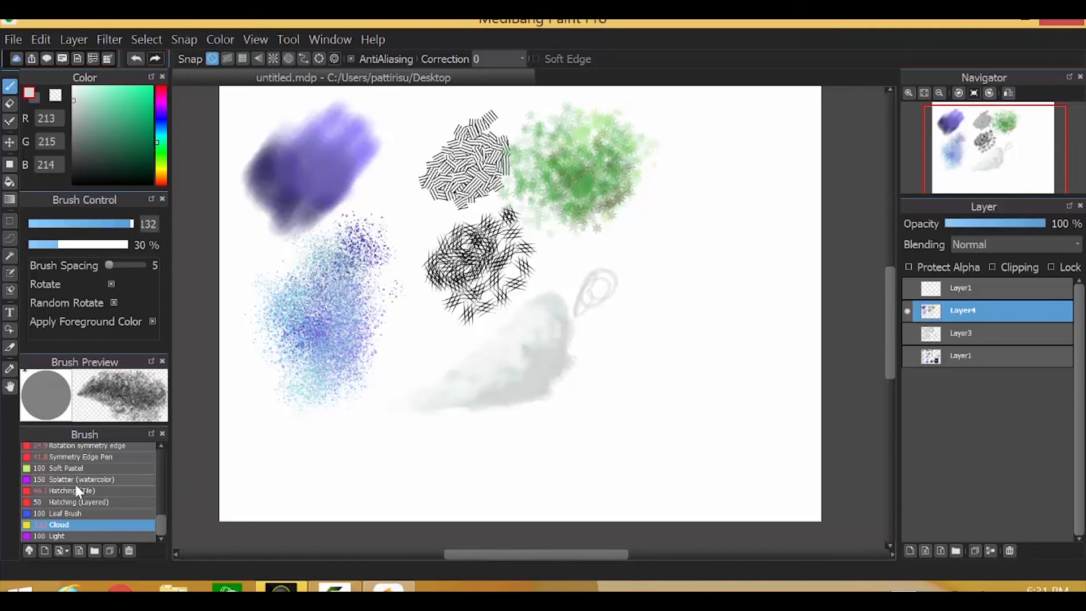
Paint grey light particles with the Light brush, enlarging it to size 221
click(57, 536)
mouse_move(645, 313)
mouse_down()
mouse_move(667, 304)
mouse_move(604, 371)
mouse_up()
drag(121, 224, 150, 223)
drag(707, 249, 596, 362)
Set pale yellow foreground and orange background colours, then scatter yellow light particles on the right
click(161, 170)
click(106, 87)
click(36, 99)
click(161, 177)
drag(105, 141, 134, 95)
click(37, 100)
mouse_move(608, 418)
mouse_down()
mouse_move(516, 460)
mouse_move(523, 481)
mouse_up()
click(135, 94)
mouse_move(700, 157)
mouse_down()
mouse_move(688, 198)
mouse_move(714, 226)
mouse_move(647, 114)
mouse_up()
mouse_move(684, 127)
mouse_down()
mouse_move(674, 186)
mouse_move(617, 282)
mouse_up()
mouse_move(680, 246)
mouse_down()
mouse_move(774, 354)
mouse_move(682, 444)
mouse_up()
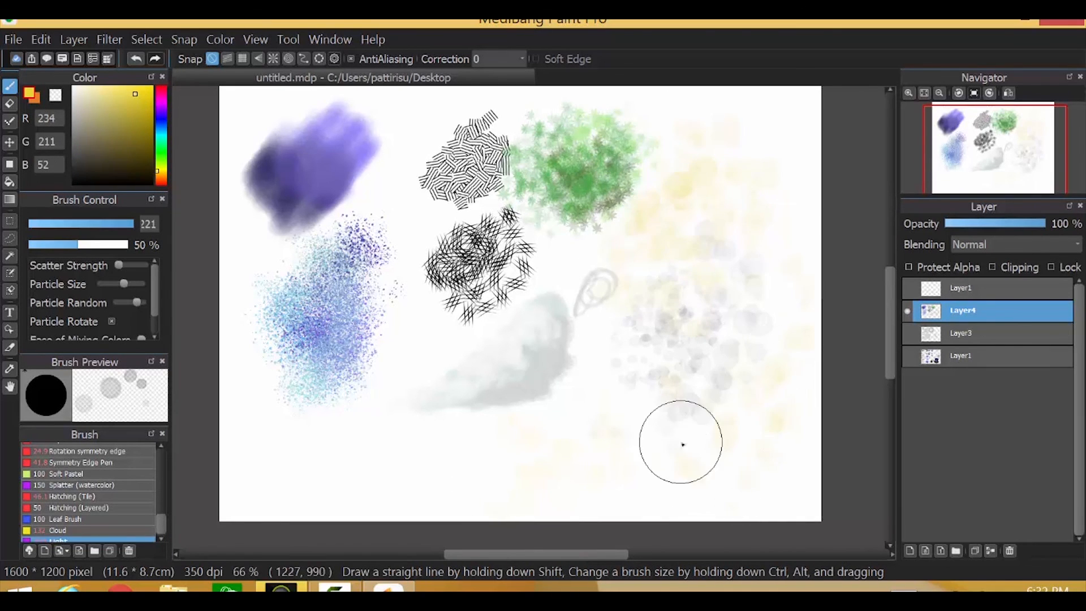
drag(161, 524, 169, 529)
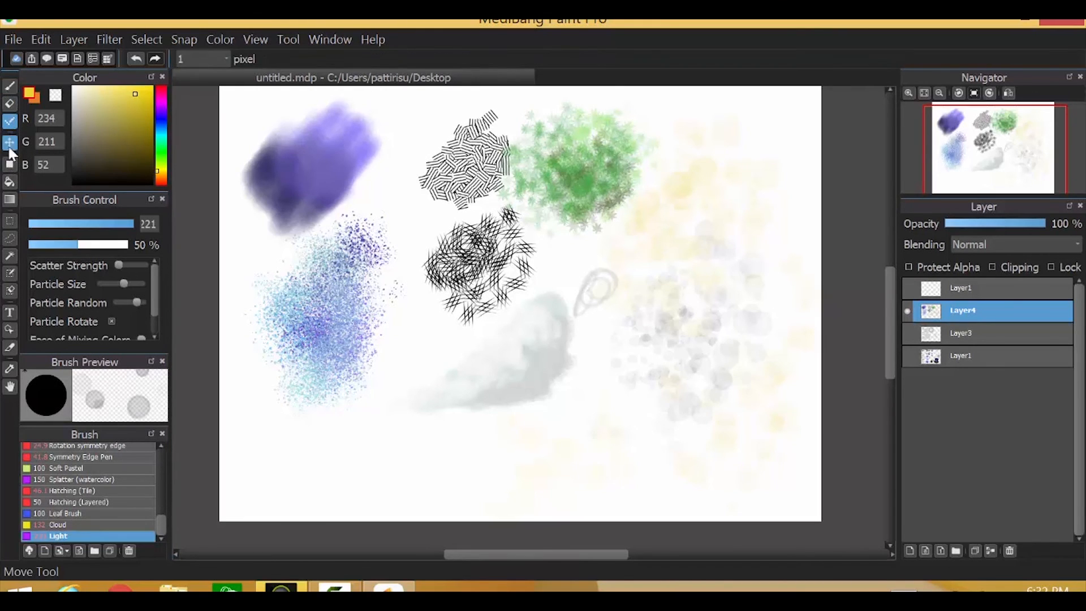
click(10, 142)
click(9, 166)
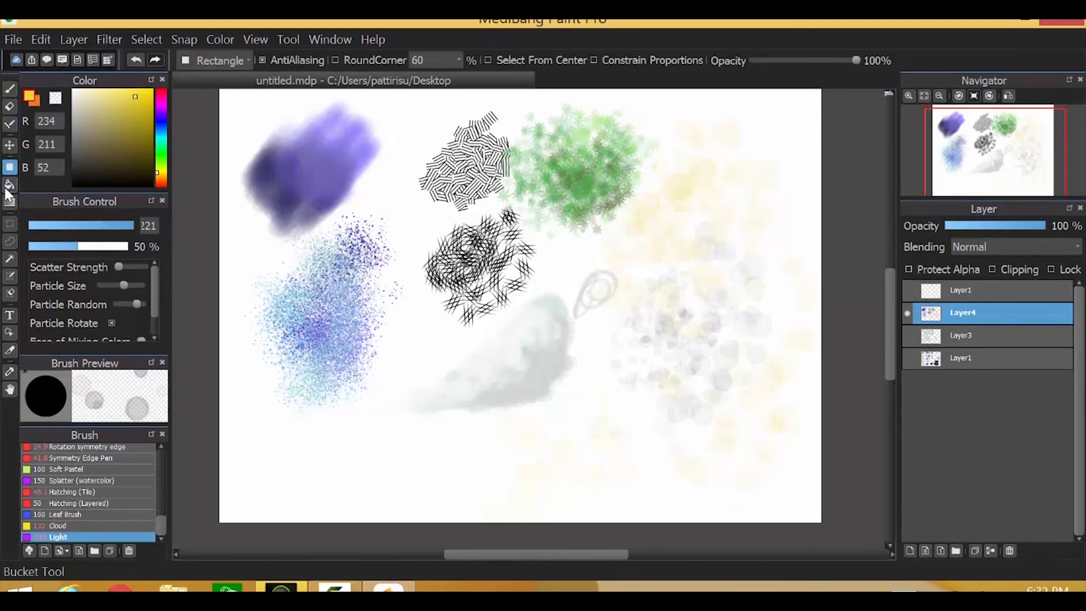
click(9, 183)
click(8, 200)
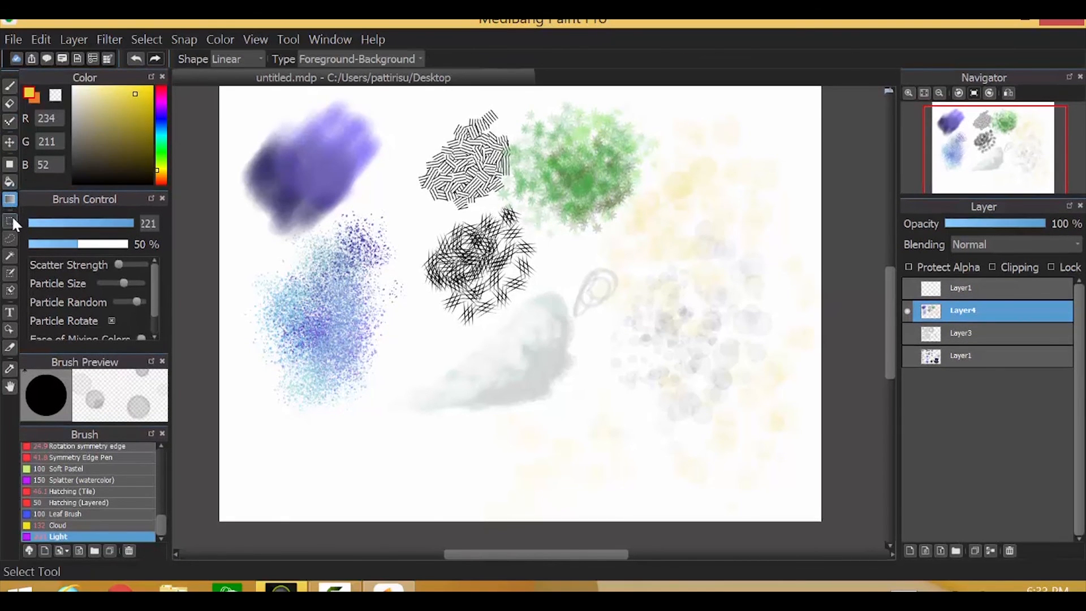
click(9, 222)
click(10, 241)
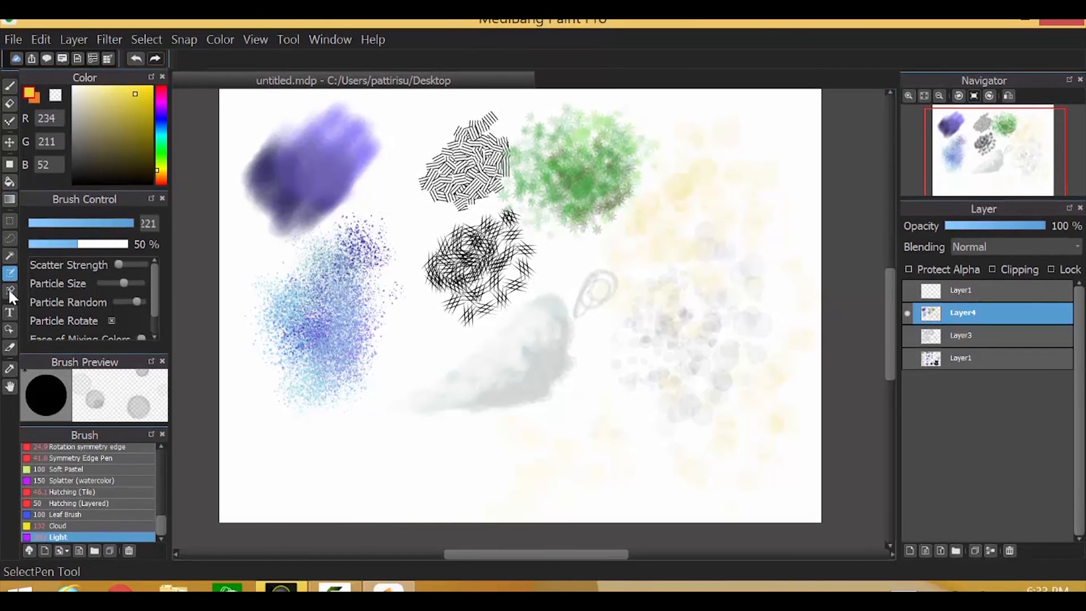
click(9, 276)
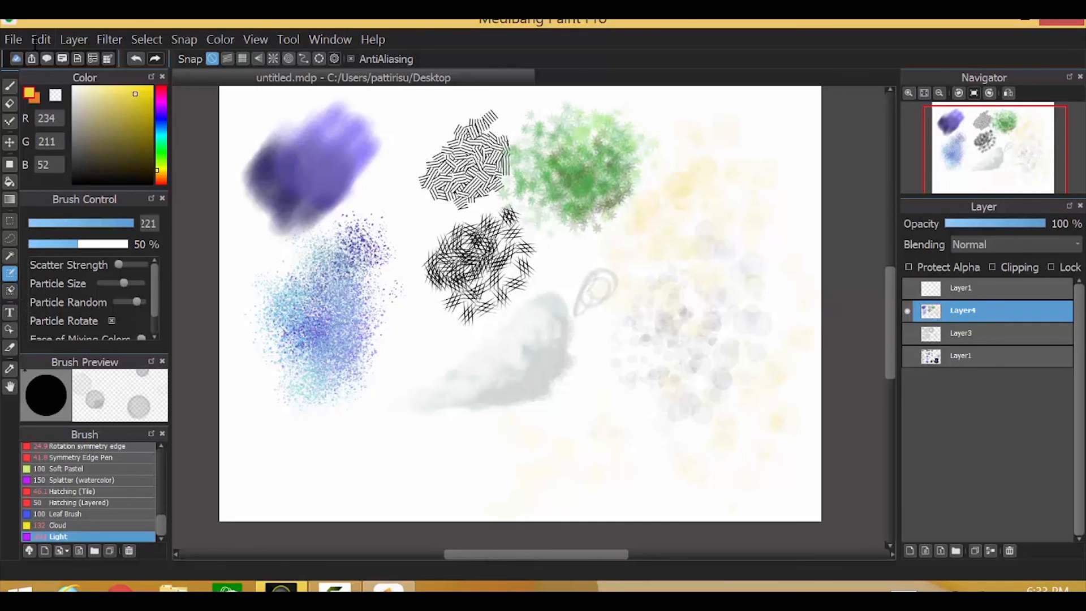
click(109, 40)
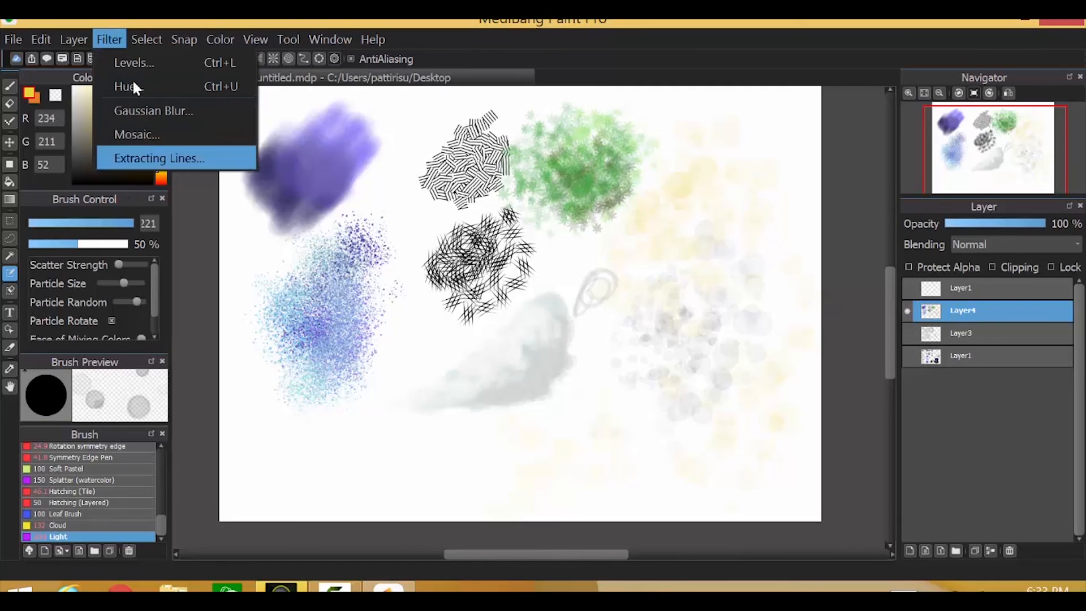
click(104, 42)
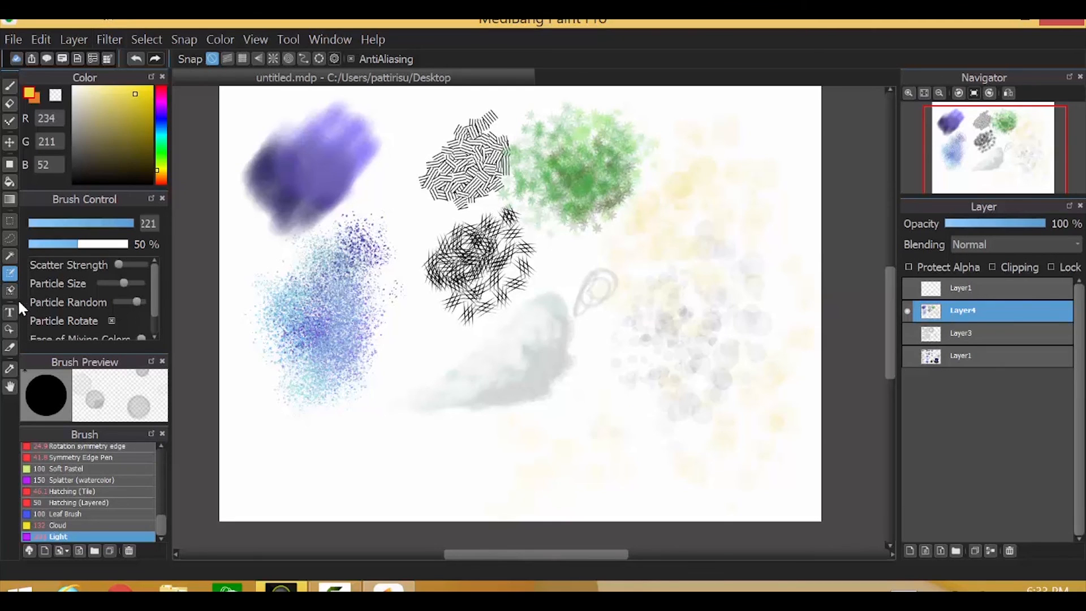
click(9, 328)
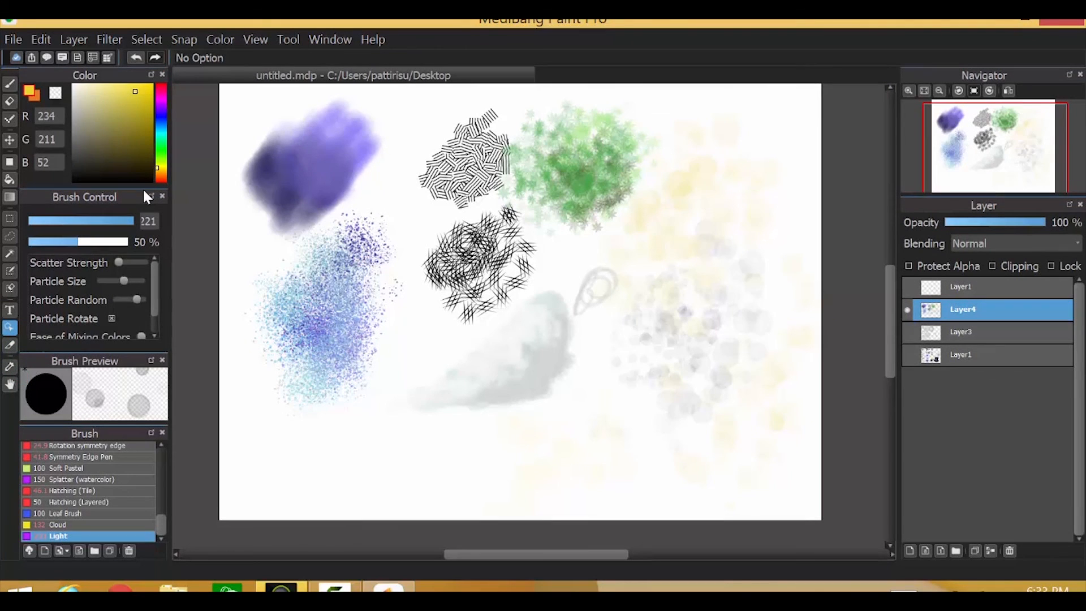
click(10, 346)
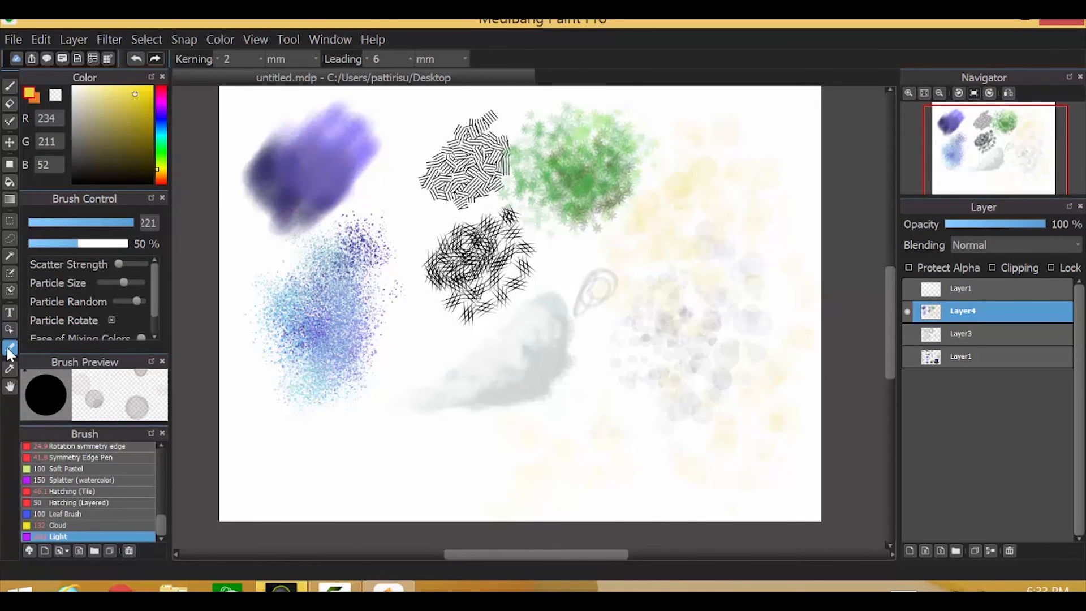
click(10, 387)
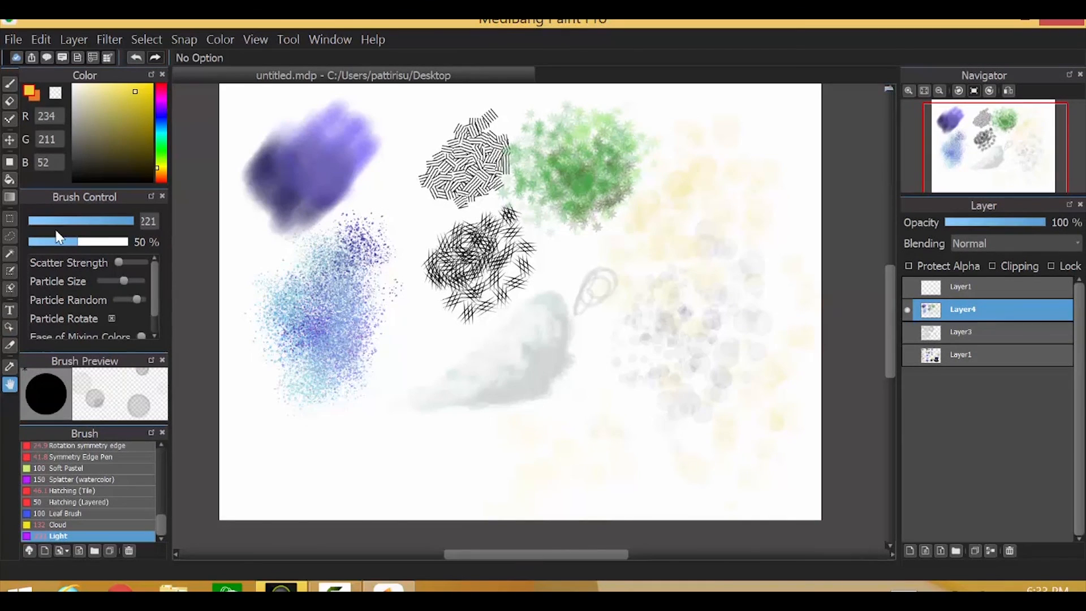
click(10, 85)
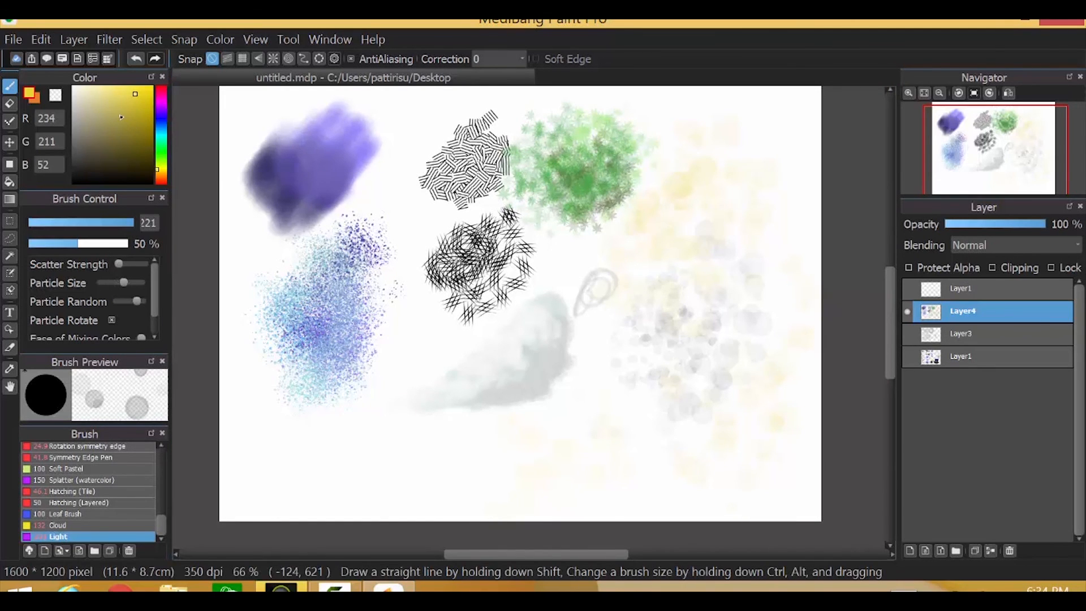
Scroll the brush list back up and try Ink Brush and AirBrush before choosing Watercolor
drag(154, 292, 156, 321)
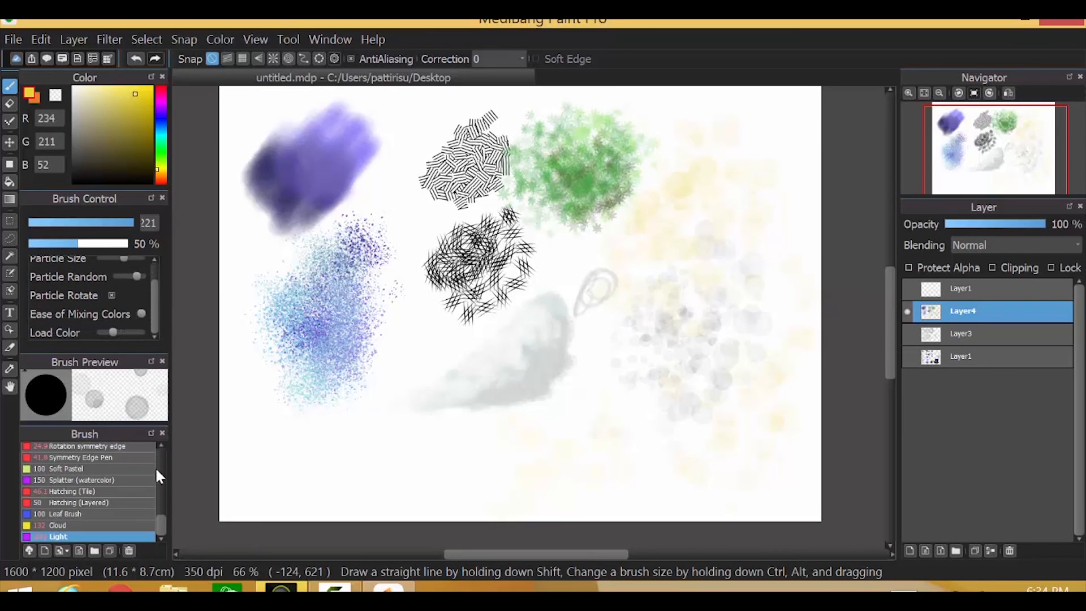
mouse_move(160, 516)
mouse_down()
mouse_move(164, 441)
mouse_move(163, 530)
mouse_up()
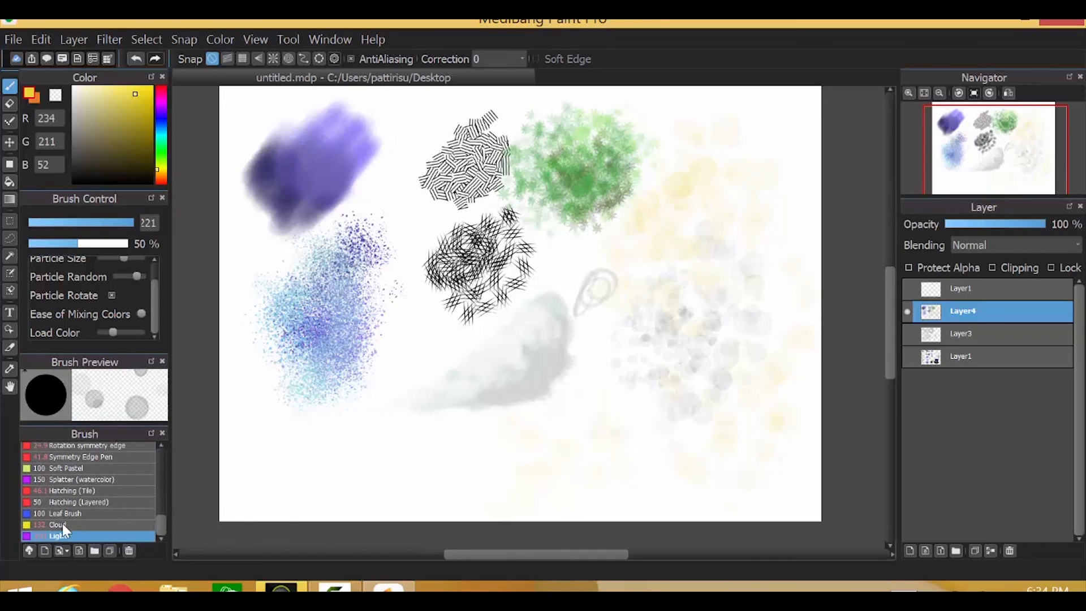
drag(161, 531, 151, 450)
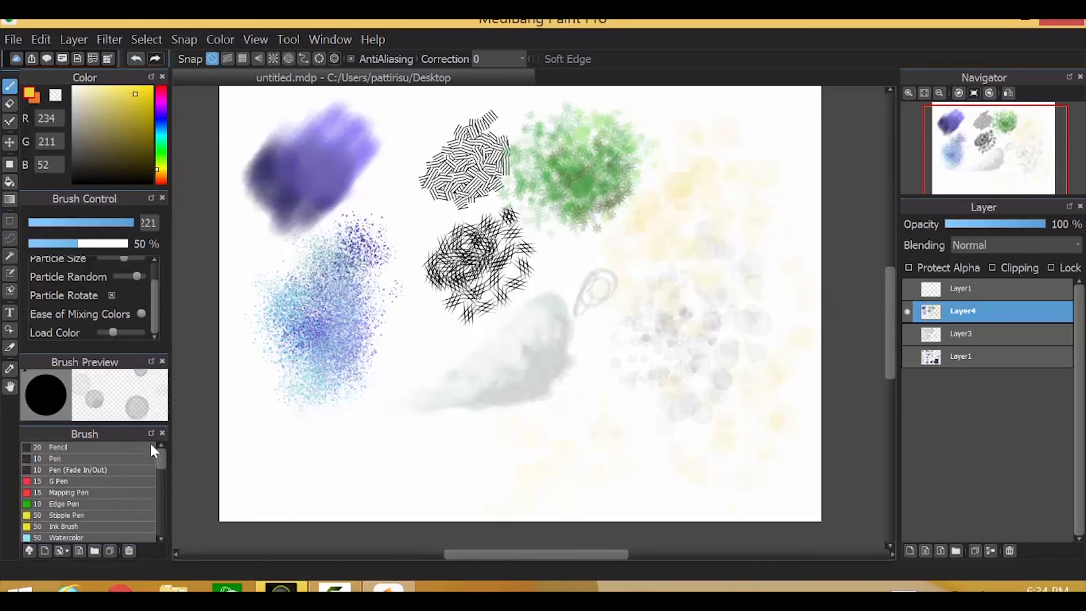
click(65, 460)
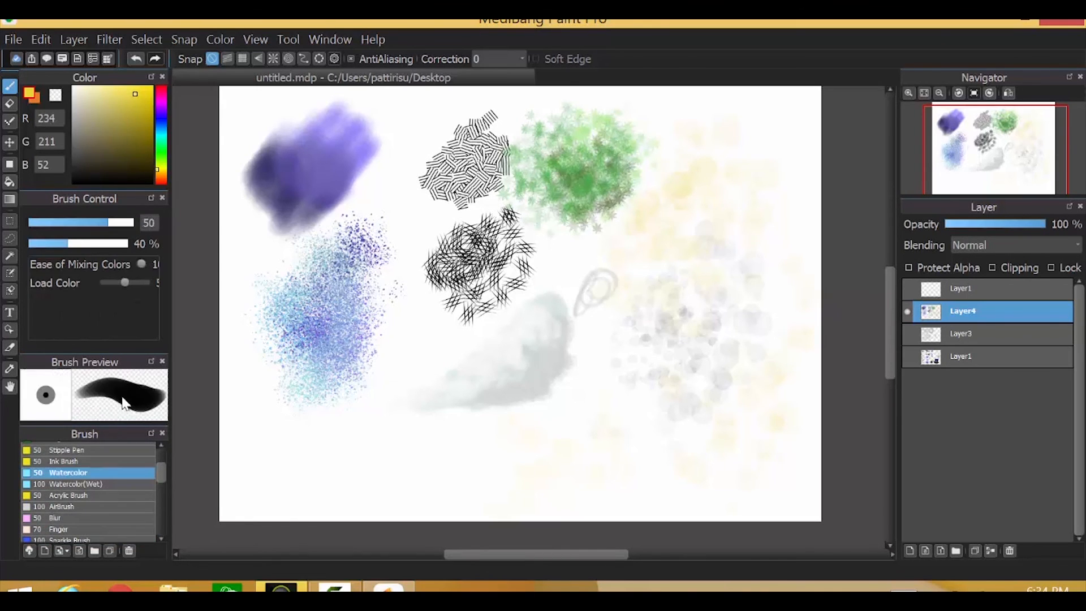
click(59, 506)
click(72, 473)
key(XF86AudioMute)
key(XF86AudioMute)
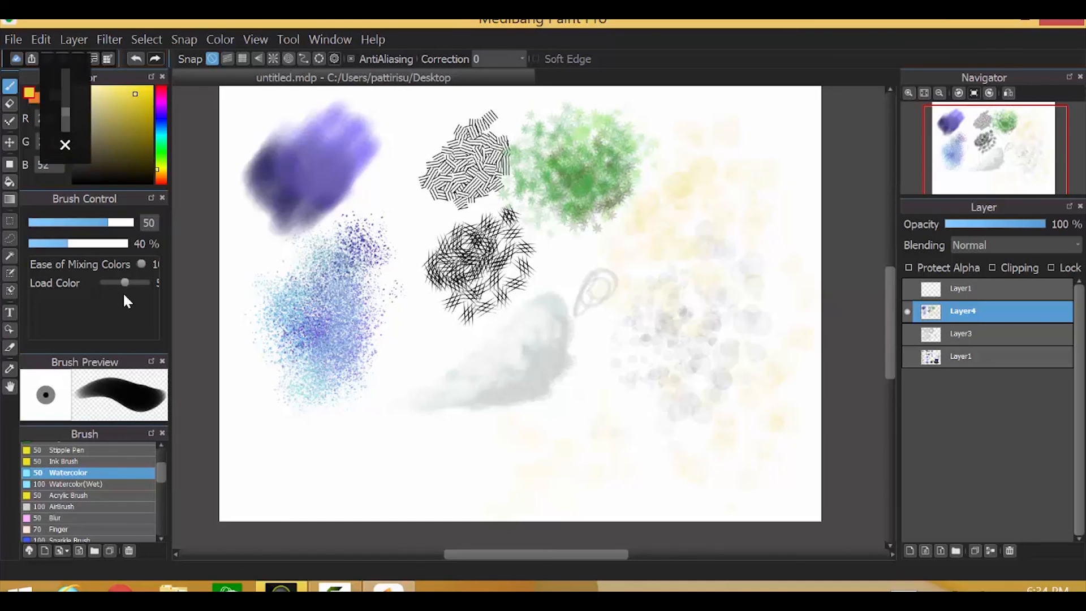